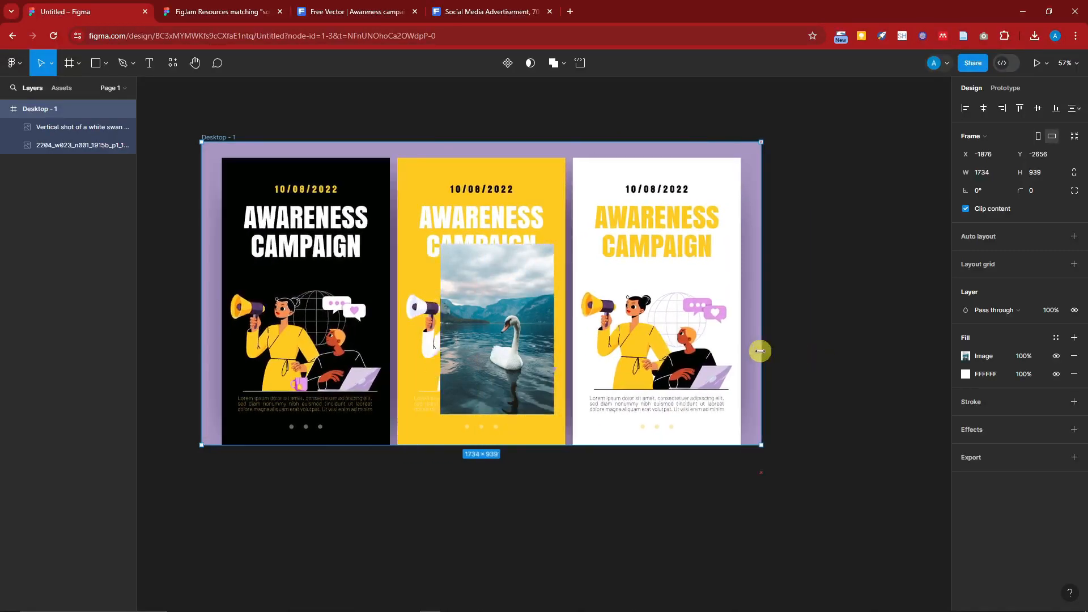
Reposition the Desktop - 1 frame on the canvas and place the swan photo over the lower half of the middle yellow poster.
drag(498, 328, 543, 351)
click(561, 364)
click(630, 150)
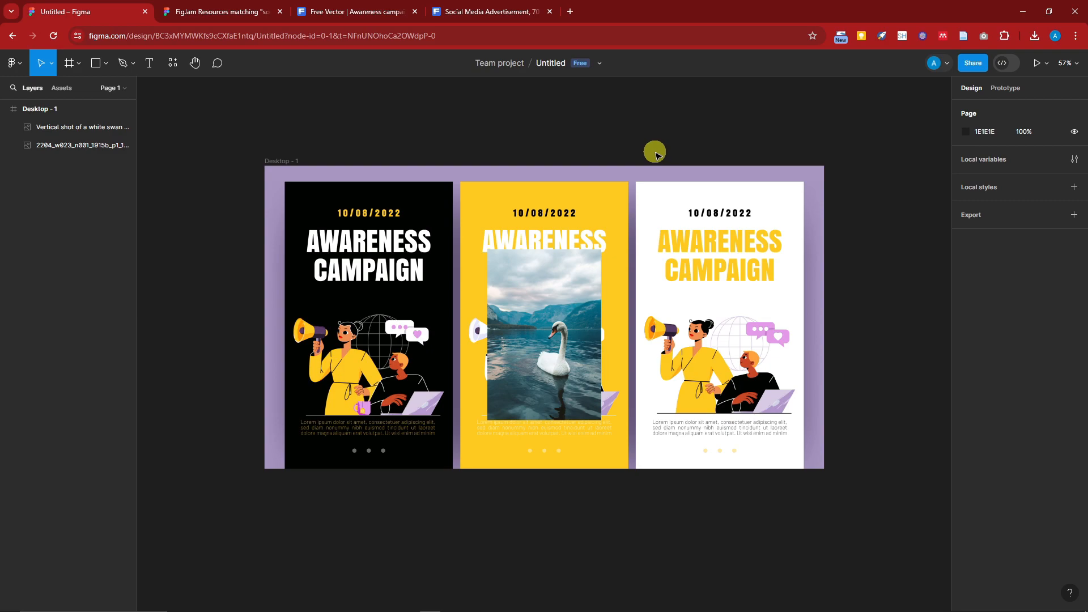
mouse_move(347, 176)
mouse_down()
mouse_move(333, 140)
mouse_move(336, 167)
mouse_up()
drag(524, 315, 495, 301)
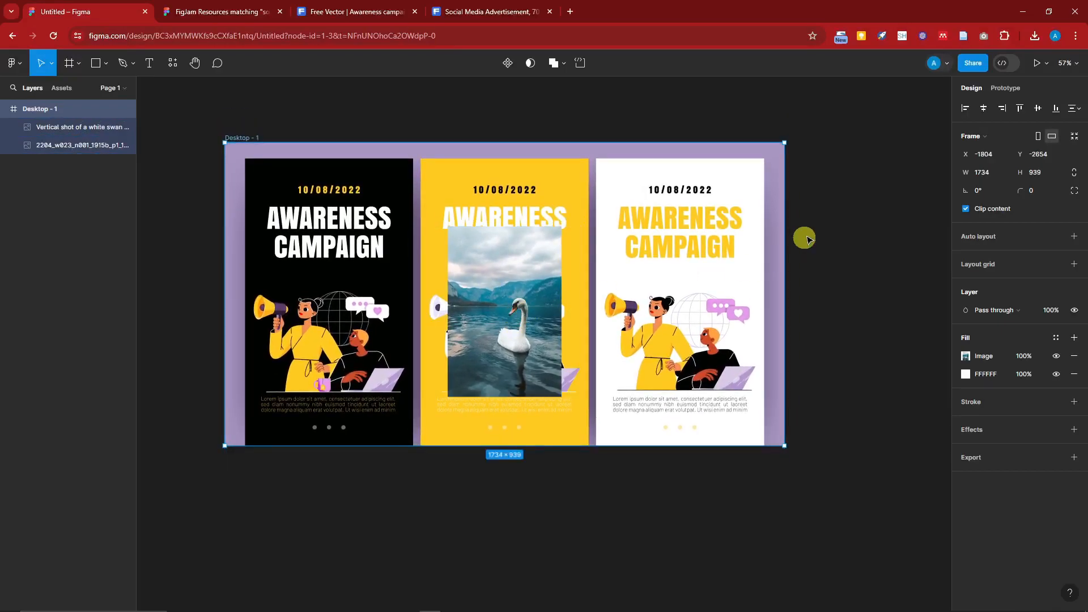
click(826, 218)
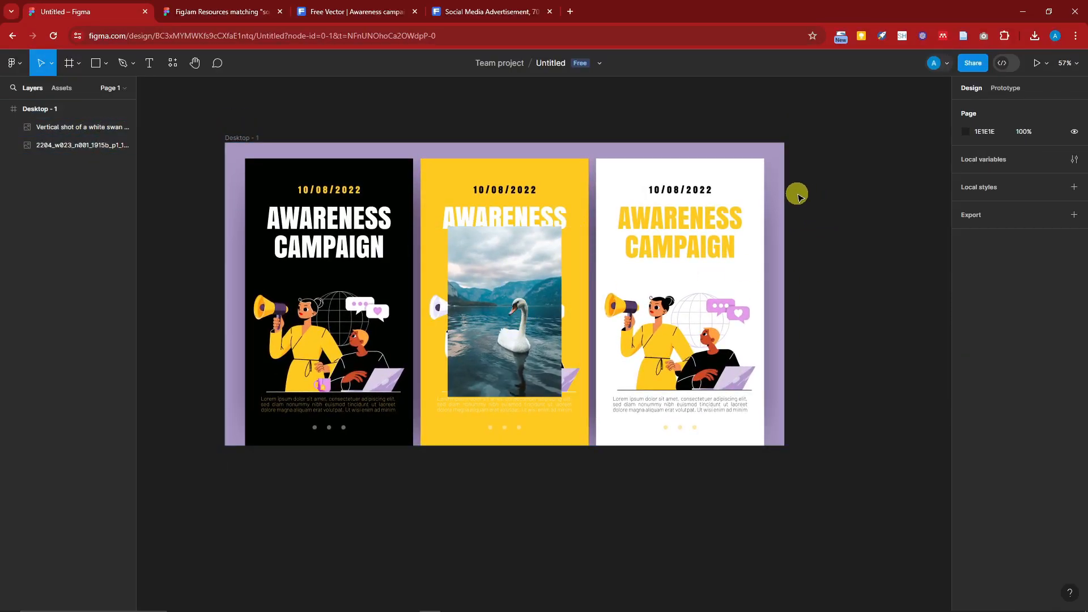
drag(507, 341, 516, 376)
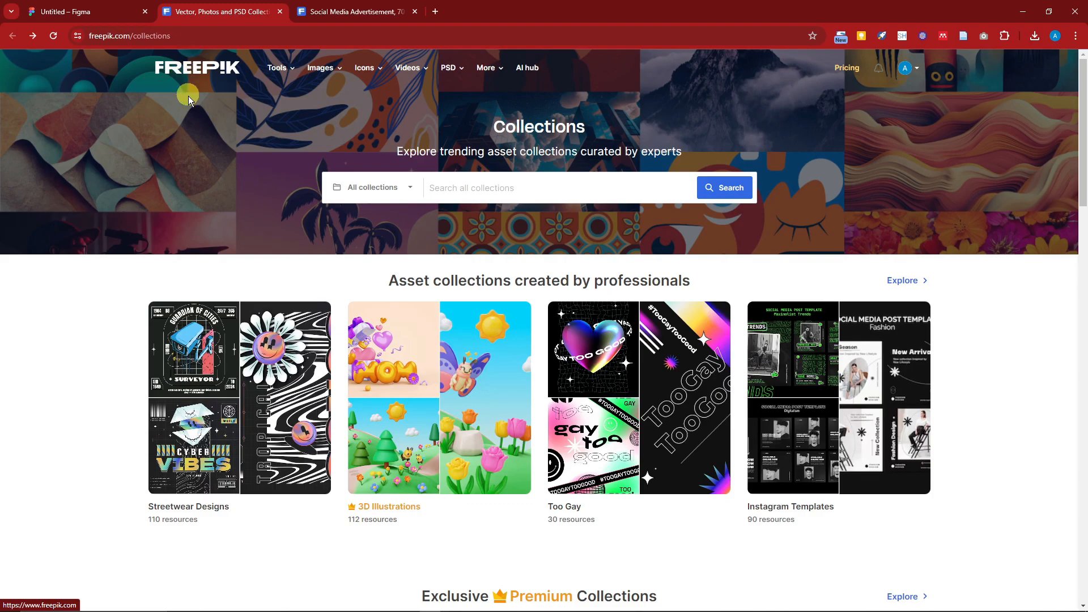
Open the Collections page on the Freepik website and browse the featured, premium and vector art collections.
mouse_move(486, 67)
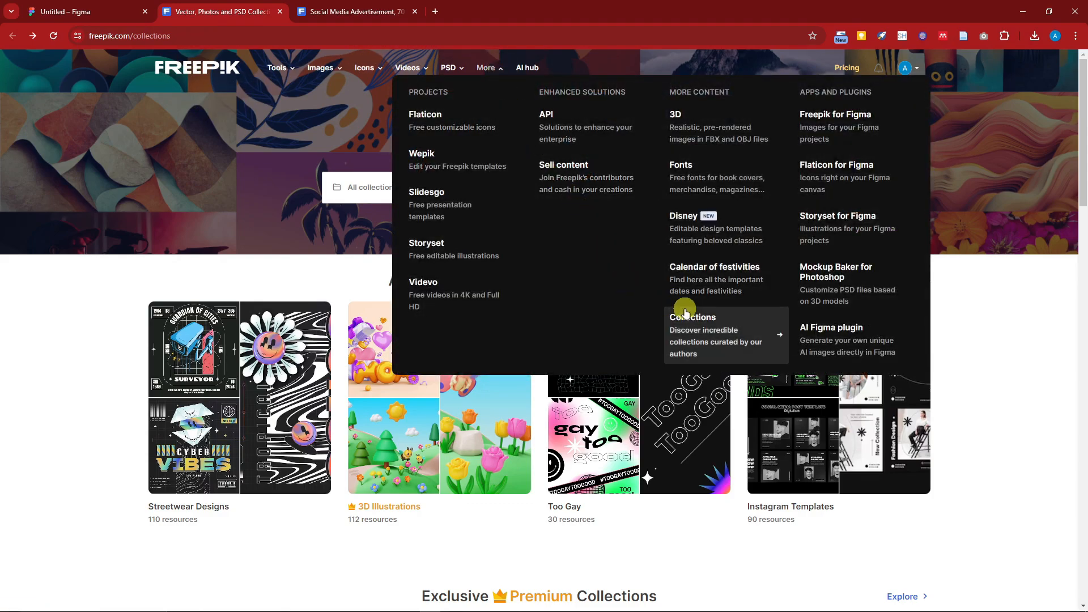
click(707, 323)
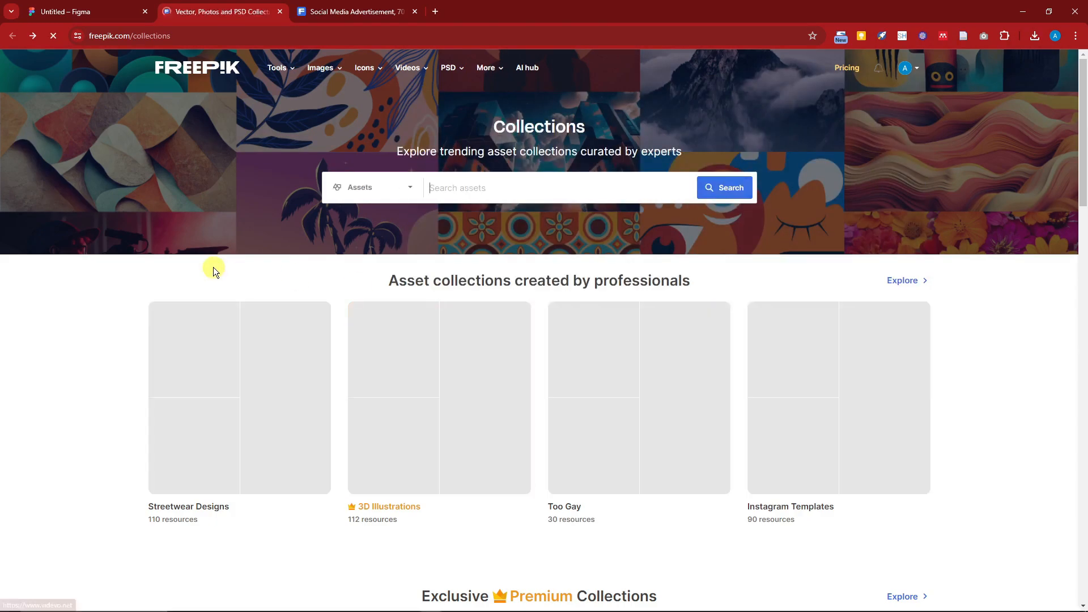
scroll(131, 292, down, 6)
scroll(134, 292, down, 4)
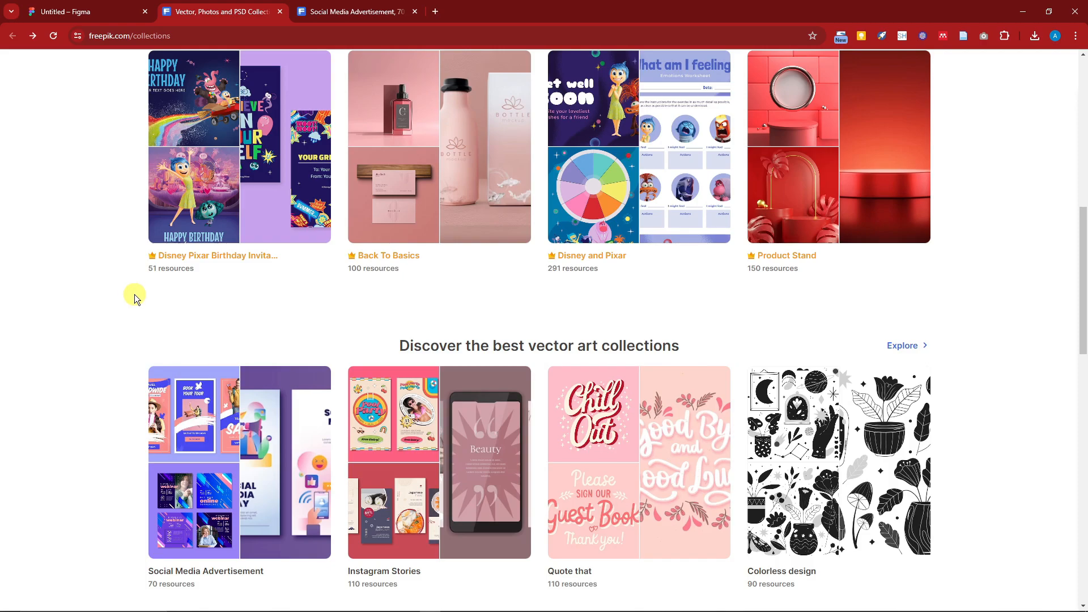
scroll(141, 332, down, 7)
scroll(142, 355, up, 8)
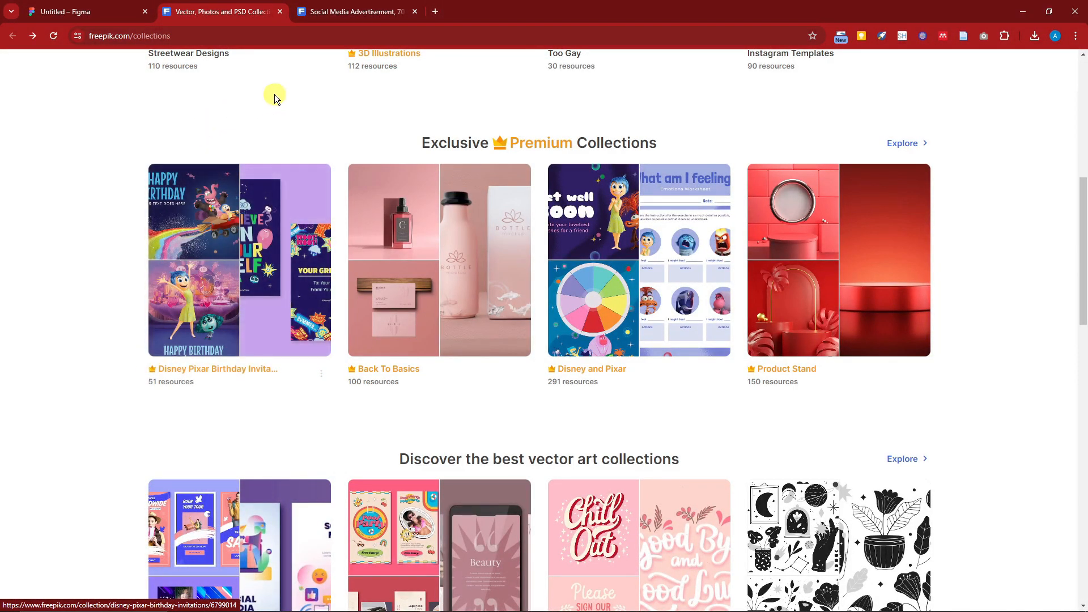
scroll(274, 93, up, 9)
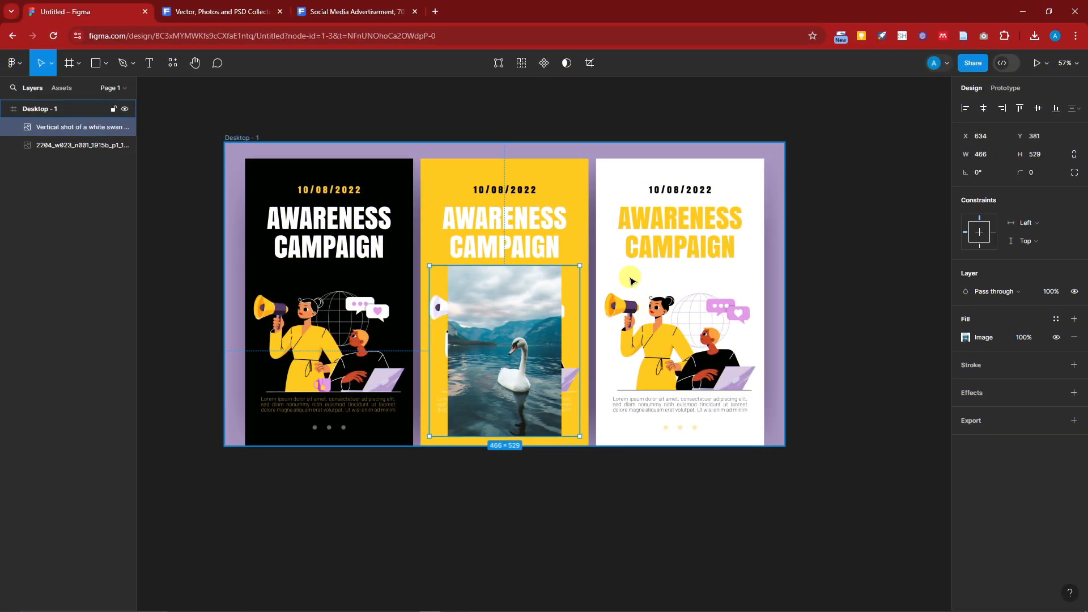
In Figma, shift the awareness campaign image inside the Desktop - 1 frame up to Y -25.
click(824, 261)
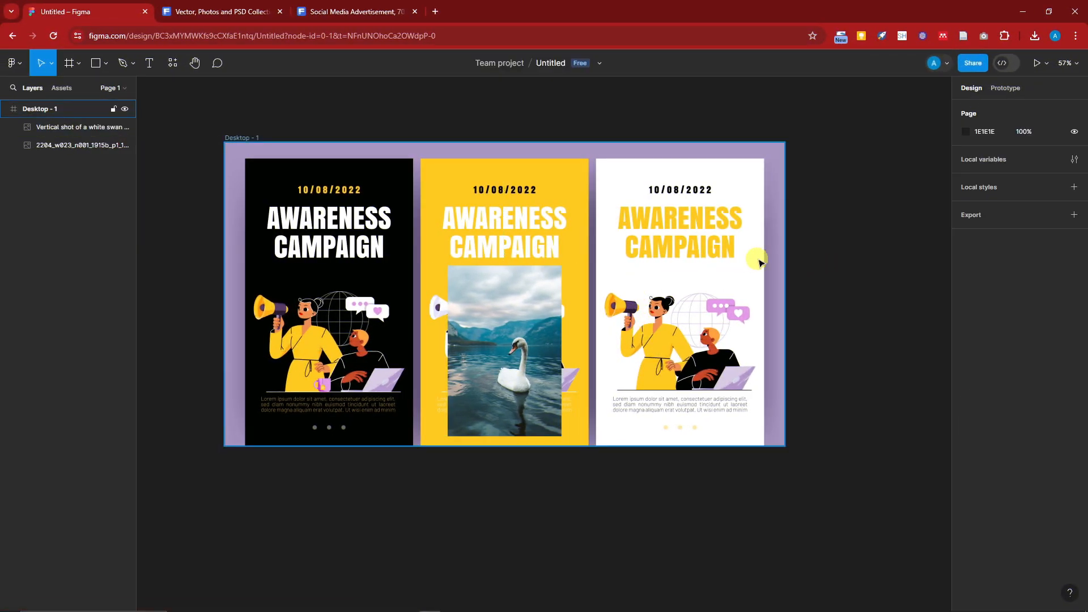
drag(786, 258, 760, 244)
click(724, 245)
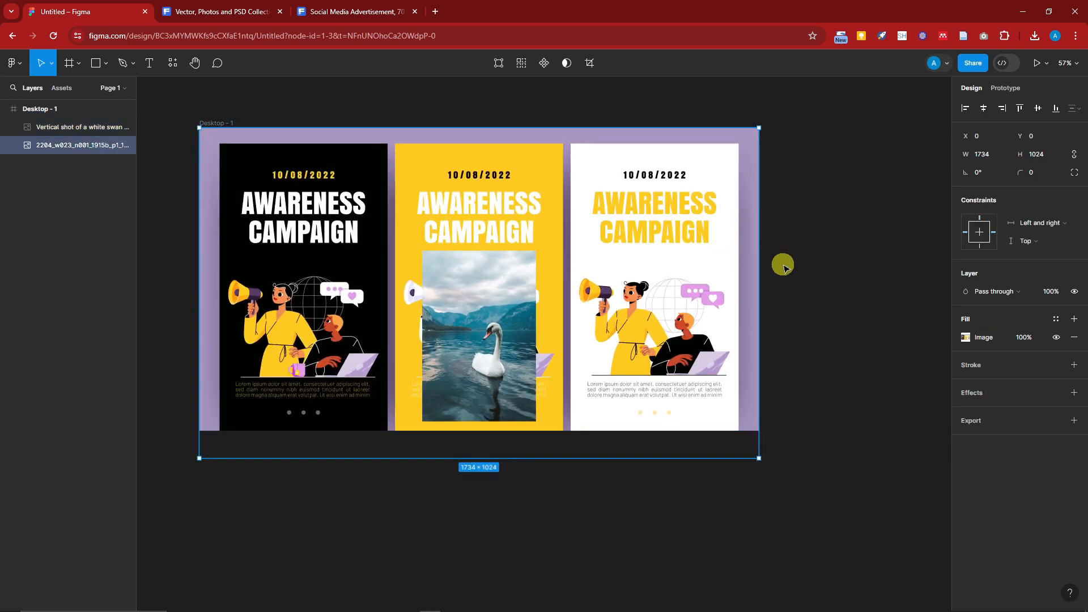
scroll(781, 266, down, 2)
mouse_move(737, 292)
mouse_down()
mouse_move(694, 250)
mouse_move(722, 292)
mouse_up()
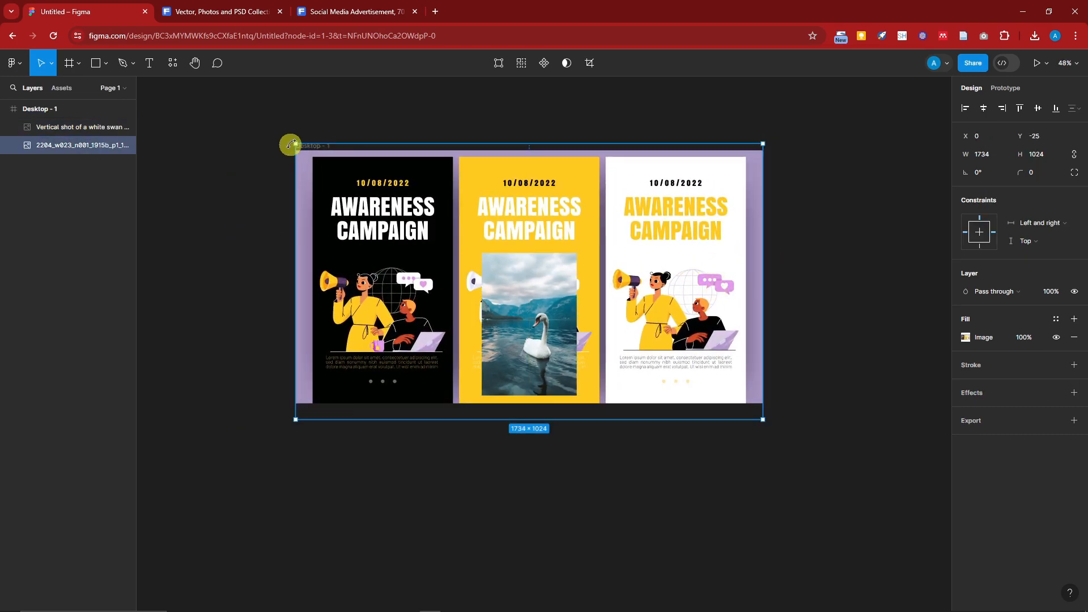
Move the Desktop - 1 frame up and to the left on the canvas to leave empty space beside and below it.
drag(322, 141, 211, 105)
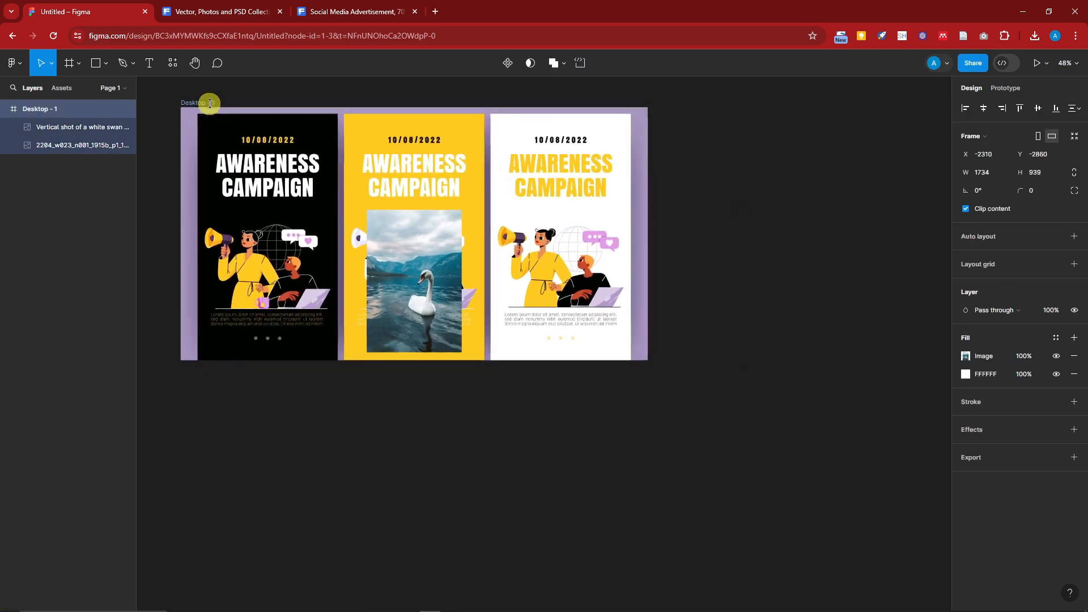
click(756, 232)
ctrl+scroll(705, 315, down, 2)
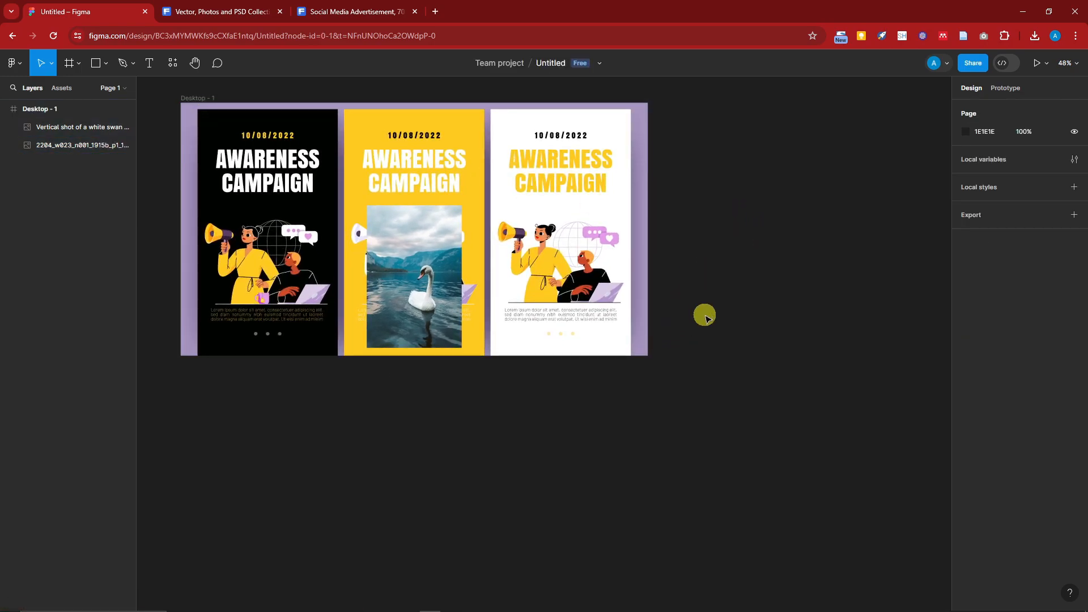
ctrl+scroll(703, 313, down, 4)
drag(390, 174, 169, 87)
click(655, 309)
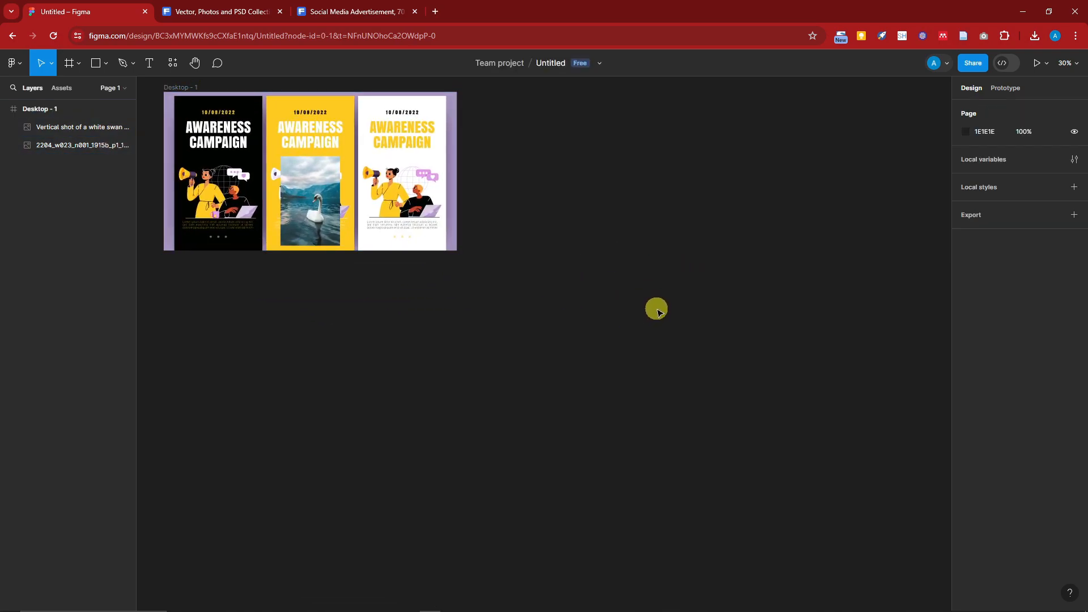
Add a 1440 × 1024 Desktop preset frame and place it below and to the right of the Desktop - 1 frame.
click(68, 64)
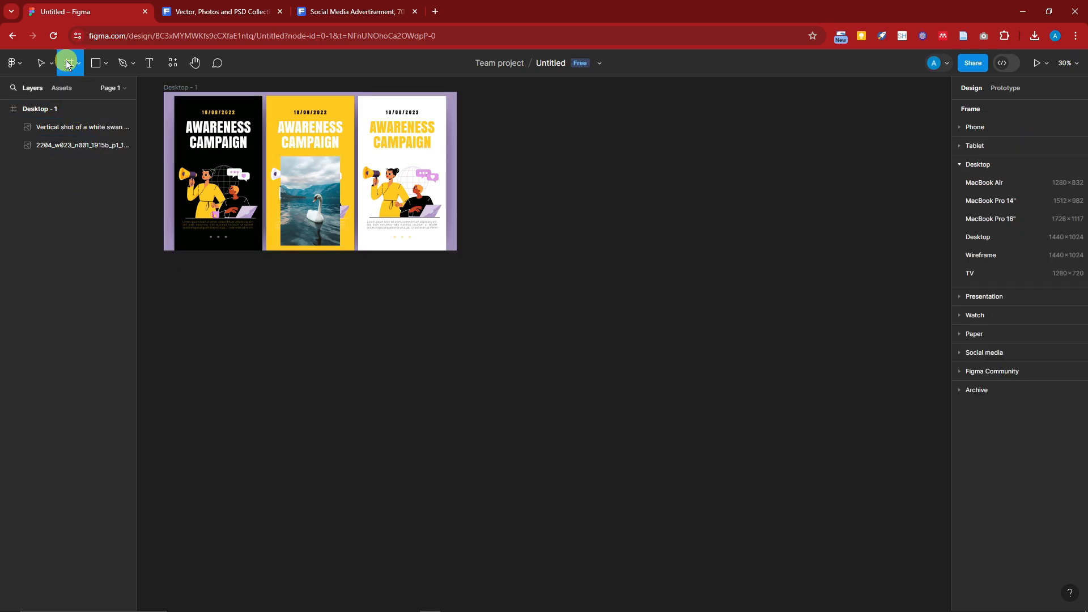
click(959, 165)
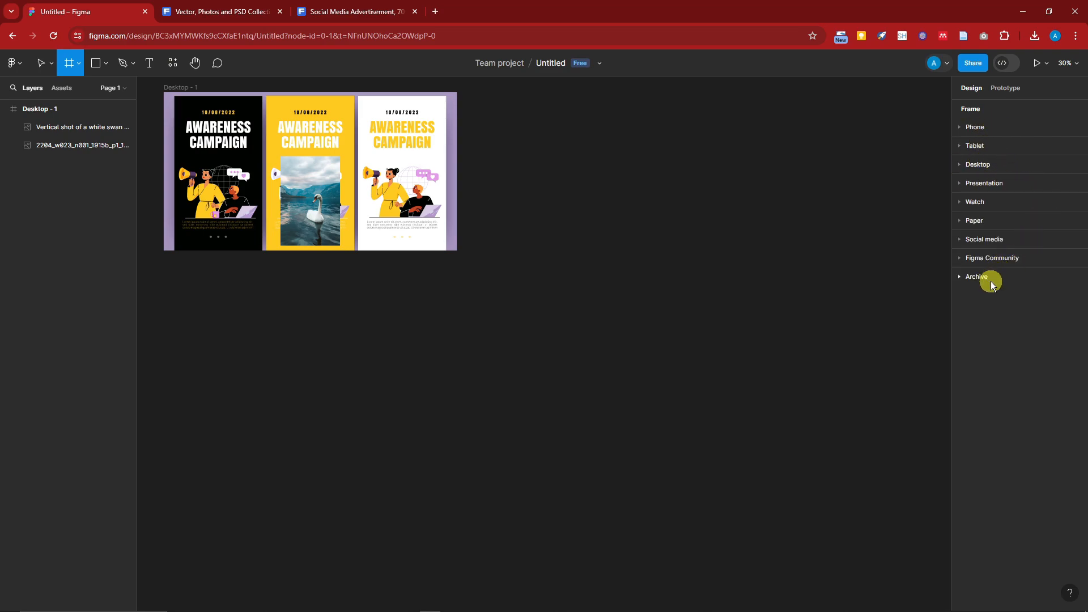
click(961, 168)
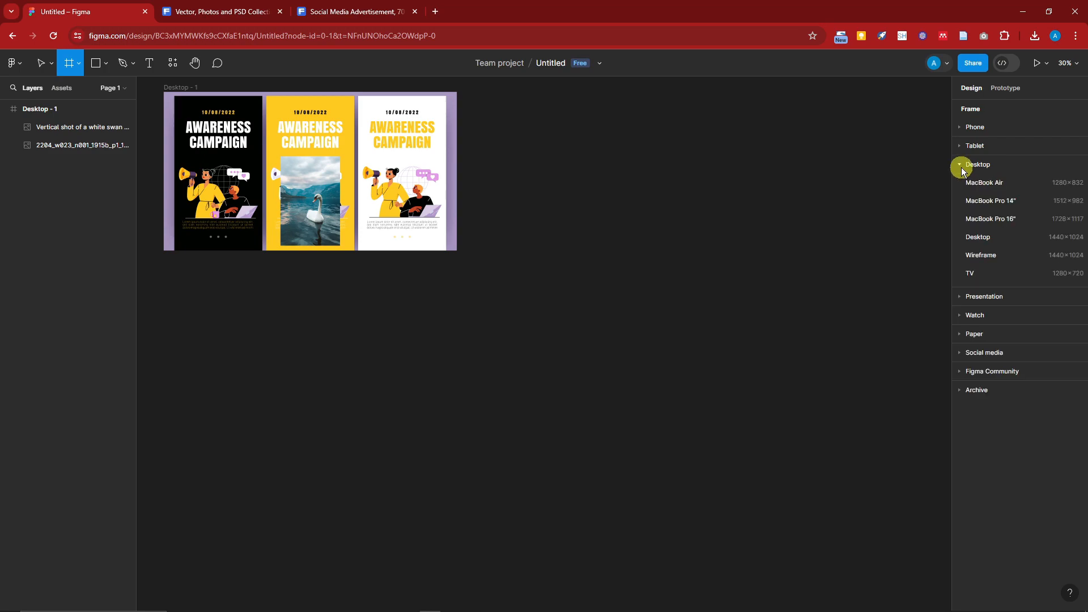
click(980, 237)
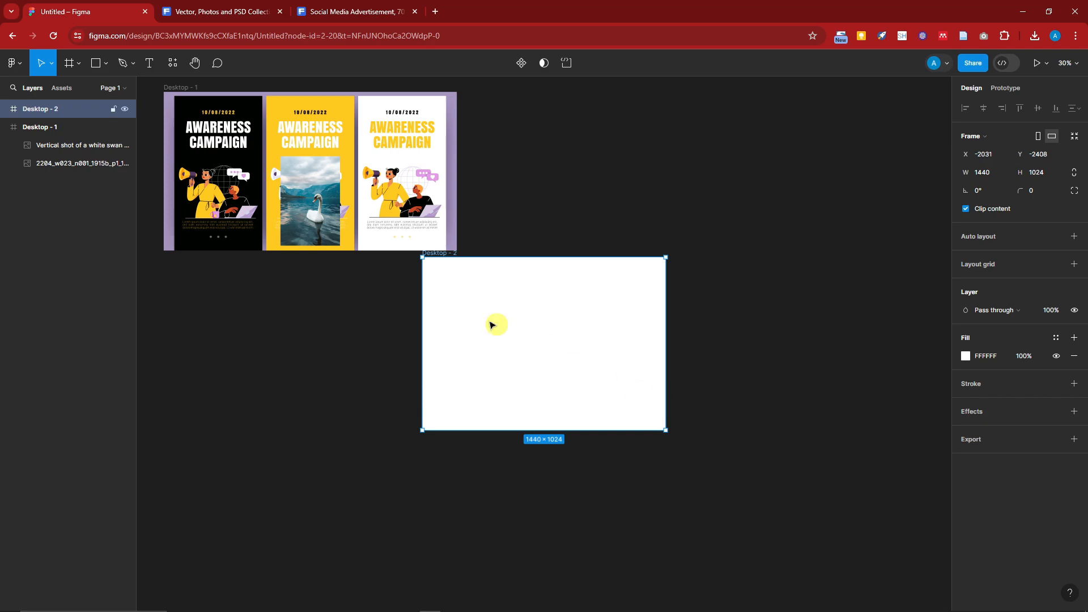
click(416, 258)
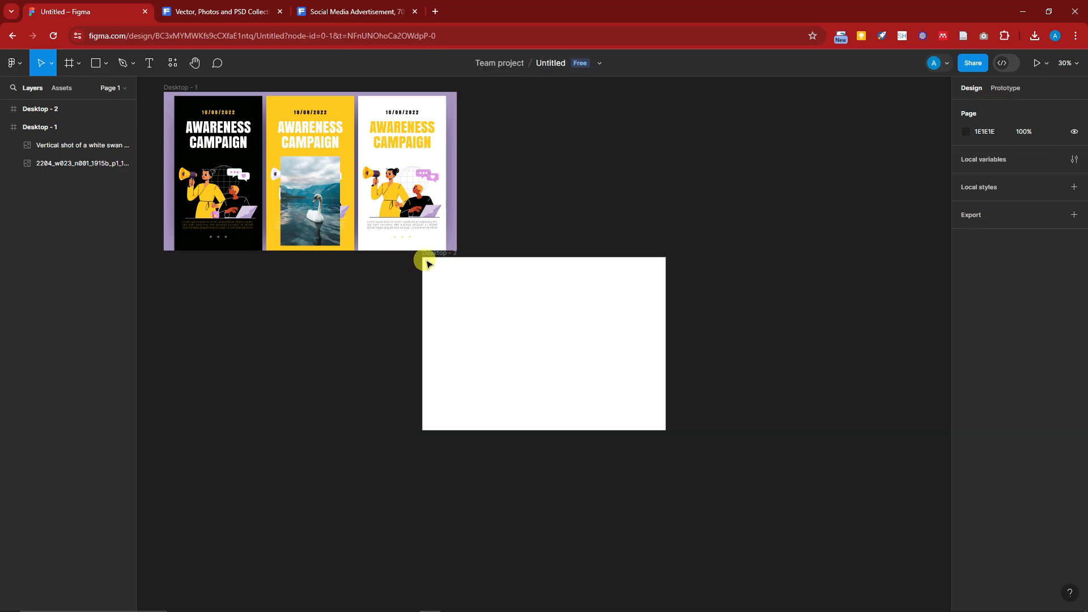
drag(450, 270, 522, 333)
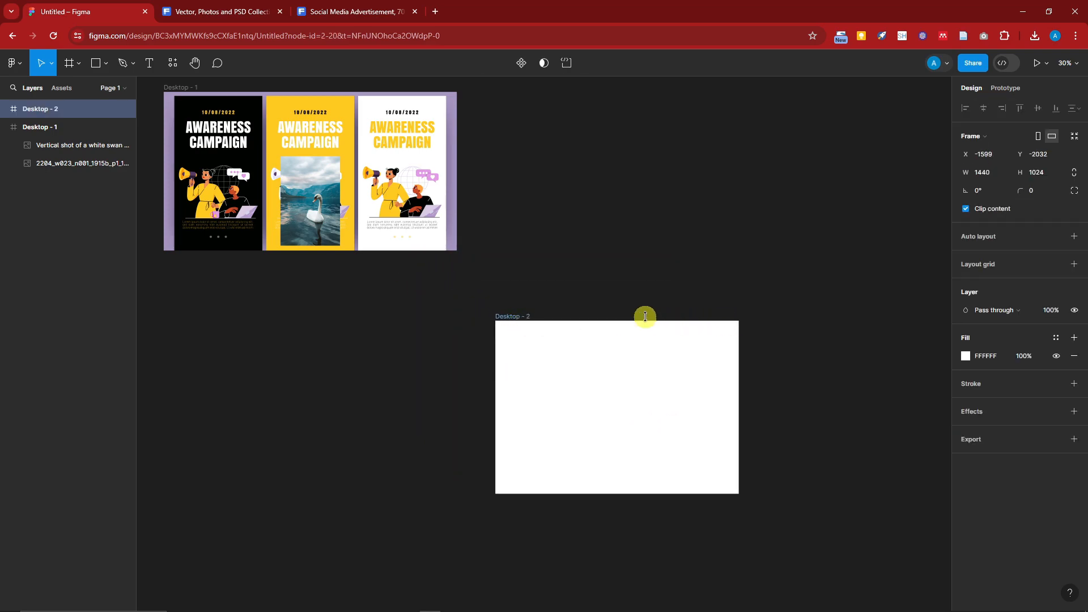
drag(525, 320, 478, 325)
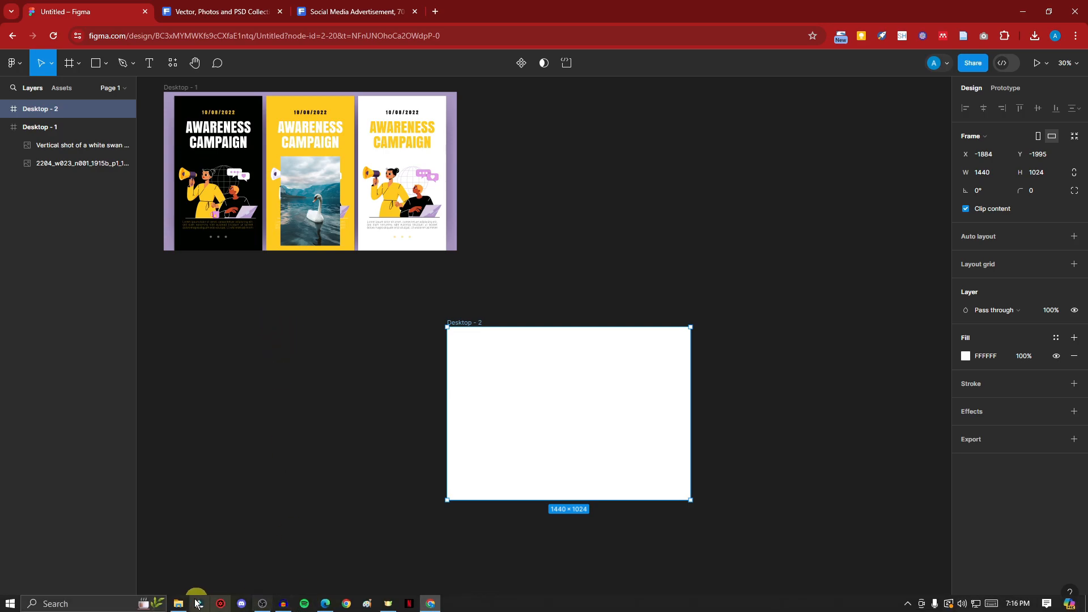
Switch to the file explorer and bring the social media image 8853534 into the Desktop - 2 frame.
click(178, 610)
drag(760, 123, 207, 149)
drag(297, 227, 533, 410)
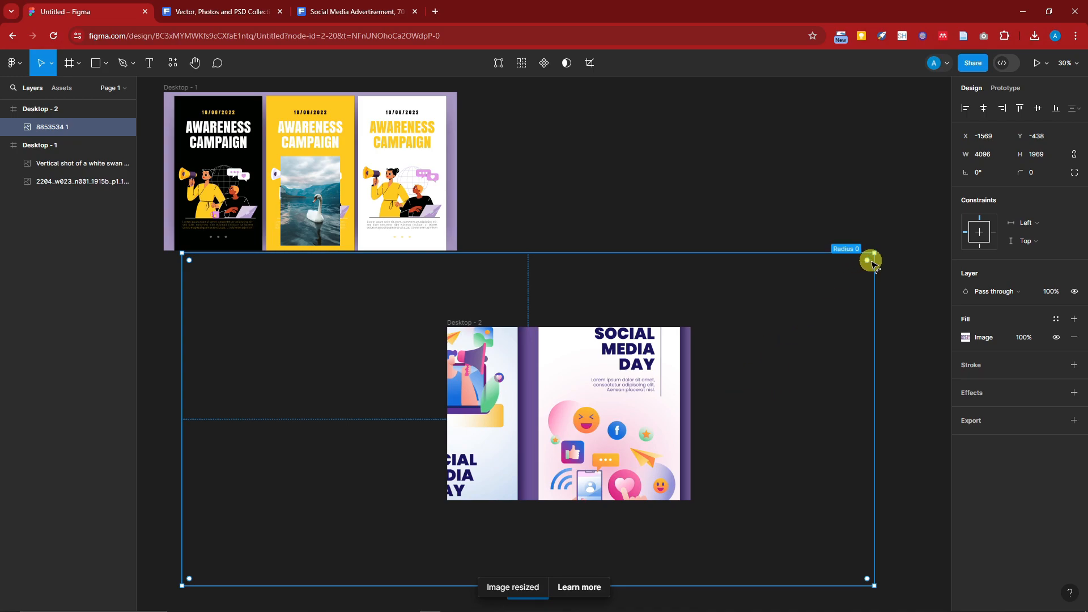
Resize the imported social media image to 1440 × 1024 and align it to cover the Desktop - 2 frame.
drag(873, 253, 583, 362)
drag(548, 414, 813, 381)
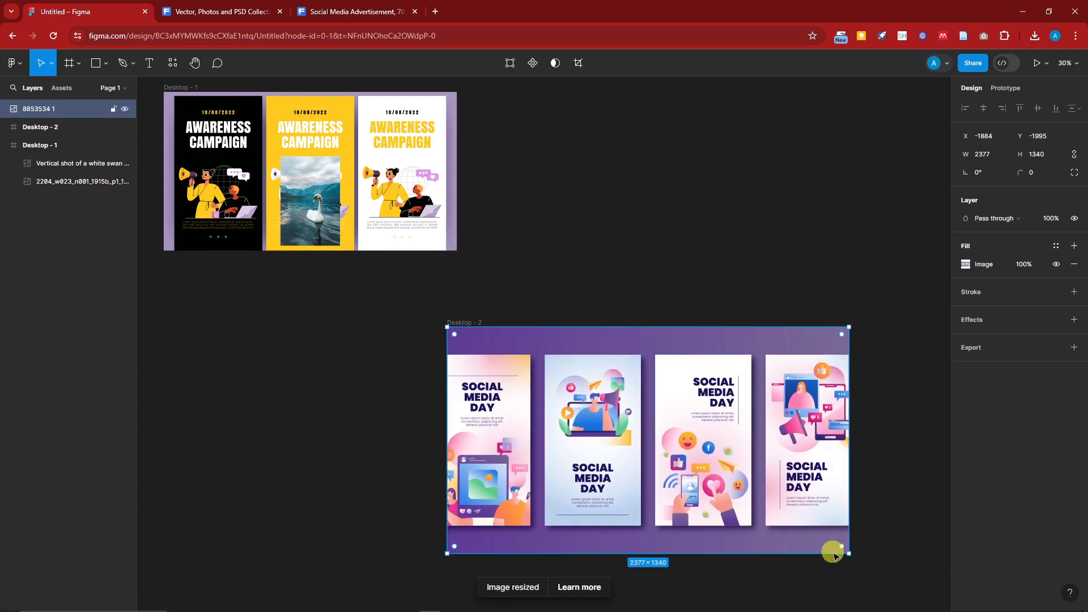
drag(849, 557, 691, 501)
drag(478, 395, 551, 397)
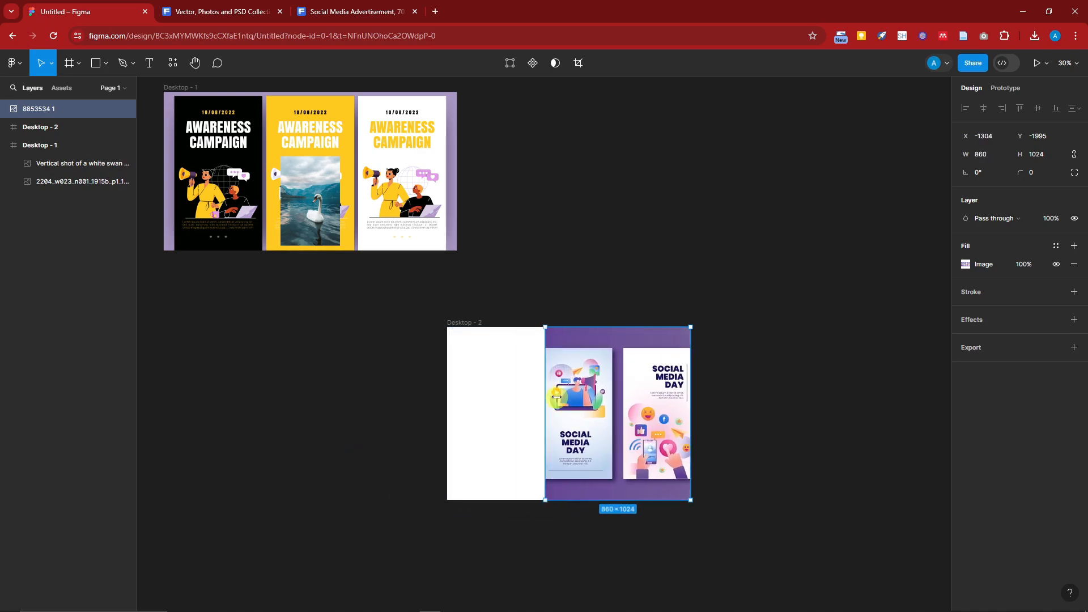
mouse_move(438, 391)
mouse_down()
mouse_move(270, 381)
mouse_move(386, 393)
mouse_move(250, 391)
mouse_move(537, 395)
mouse_move(364, 396)
mouse_move(447, 405)
mouse_up()
click(403, 394)
scroll(674, 437, up, 2)
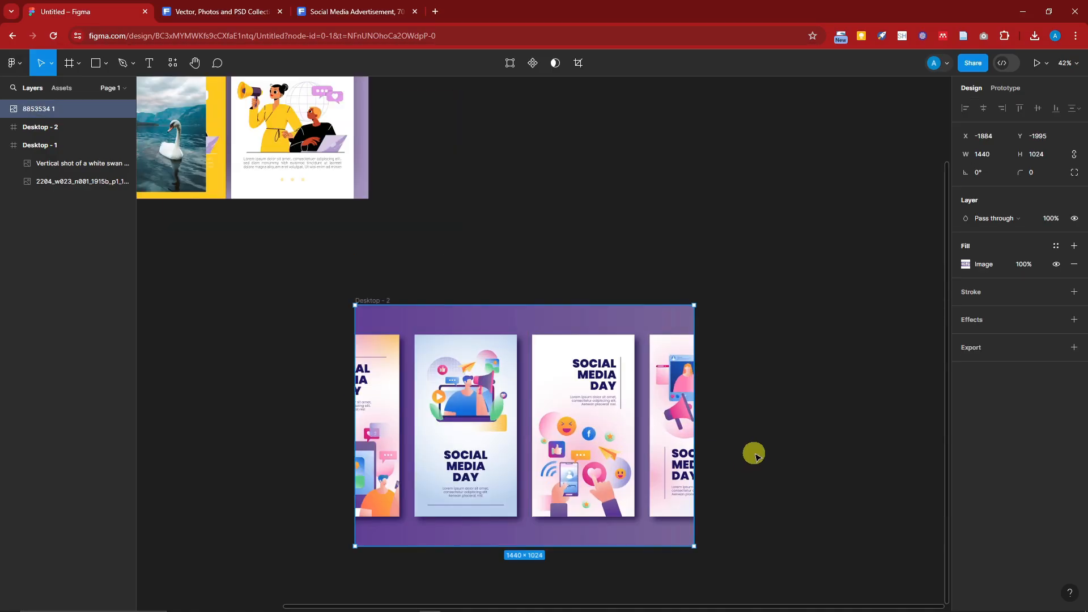
click(760, 471)
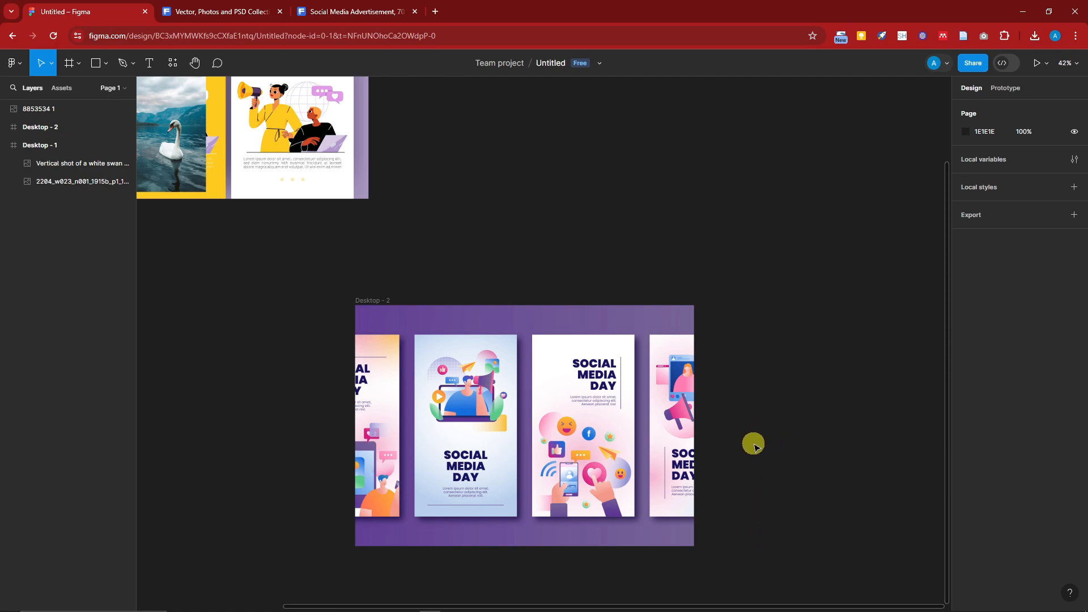
scroll(754, 448, down, 3)
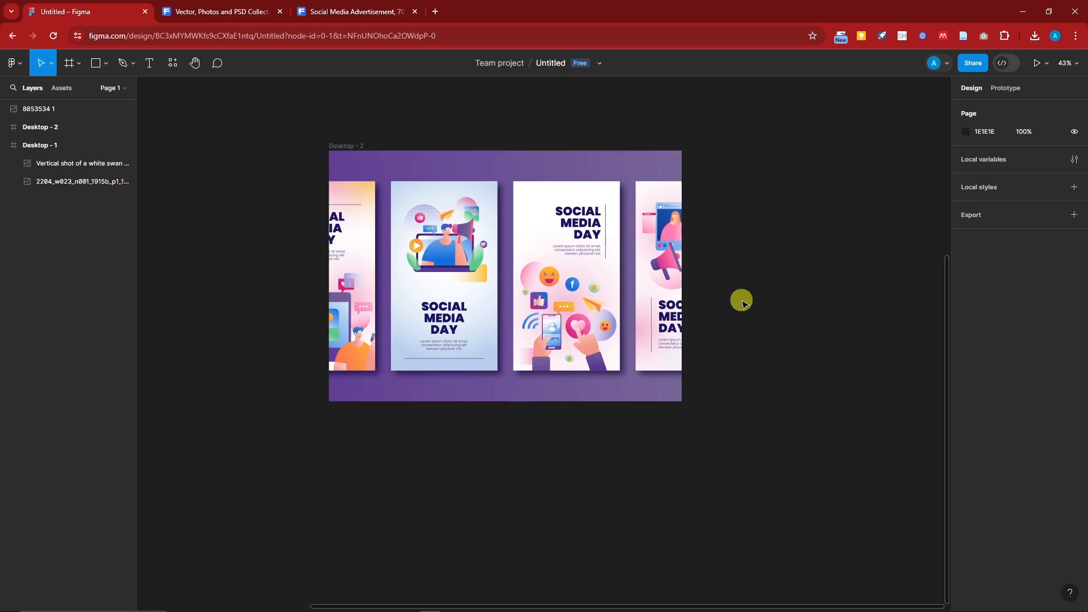
click(483, 227)
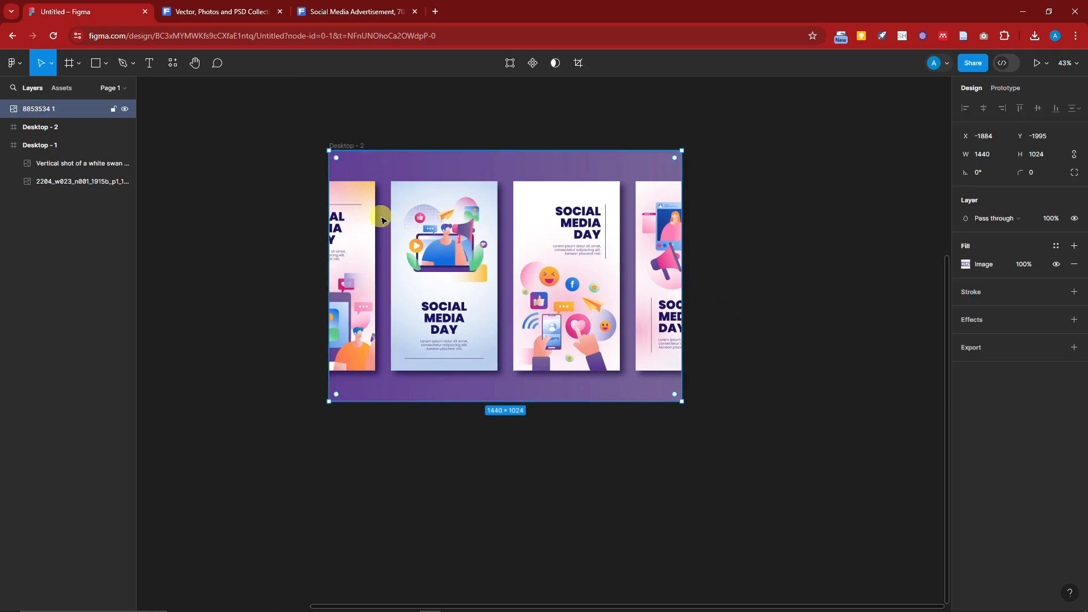
click(262, 197)
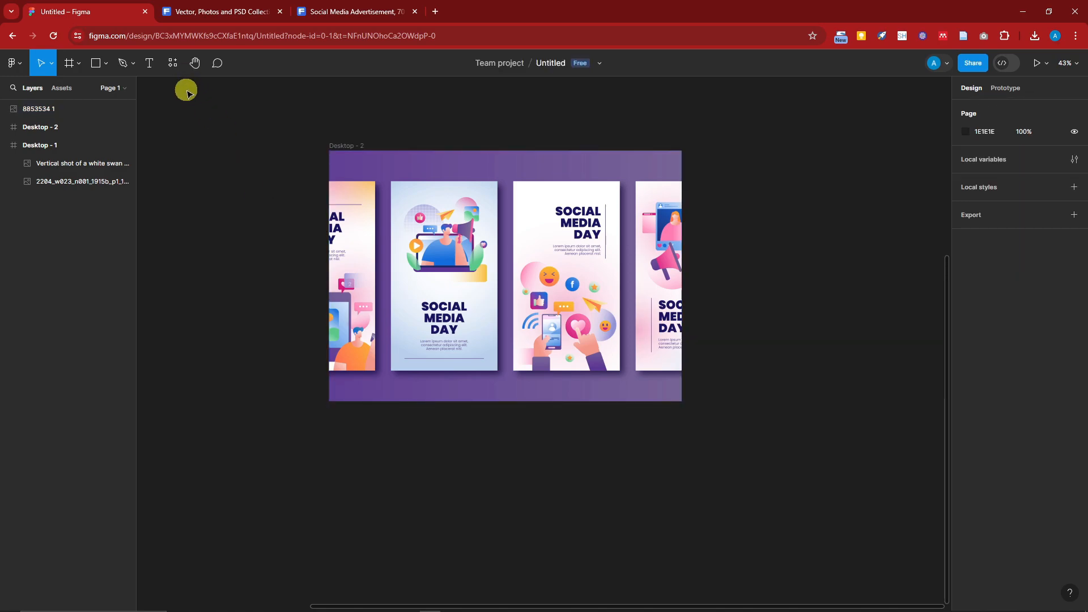
Run the Freepik plugin with its window beside the Desktop - 2 frame and browse its photo categories.
click(174, 66)
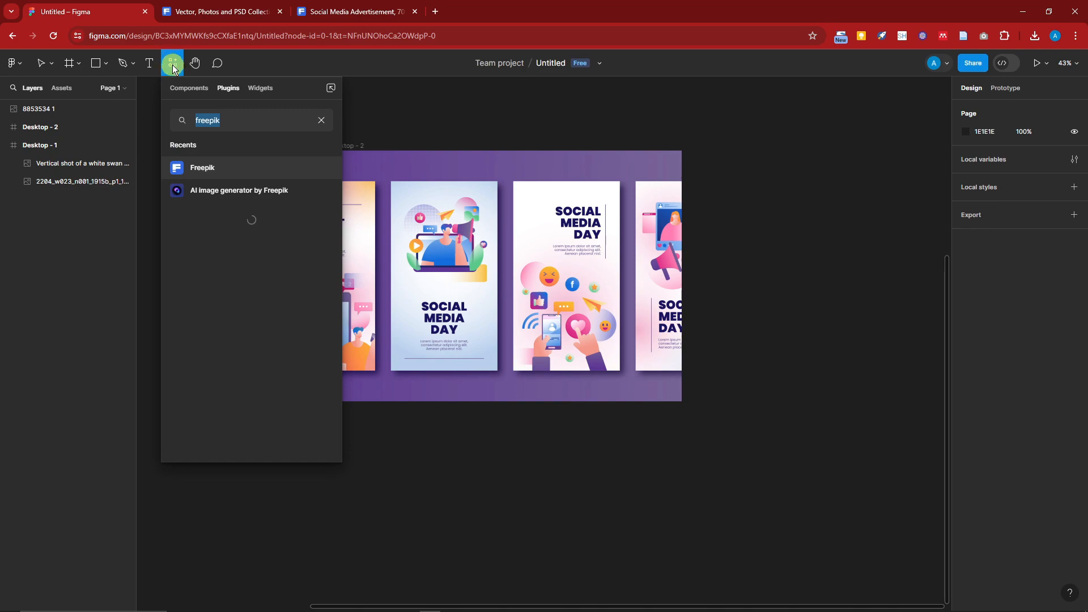
click(232, 118)
click(255, 119)
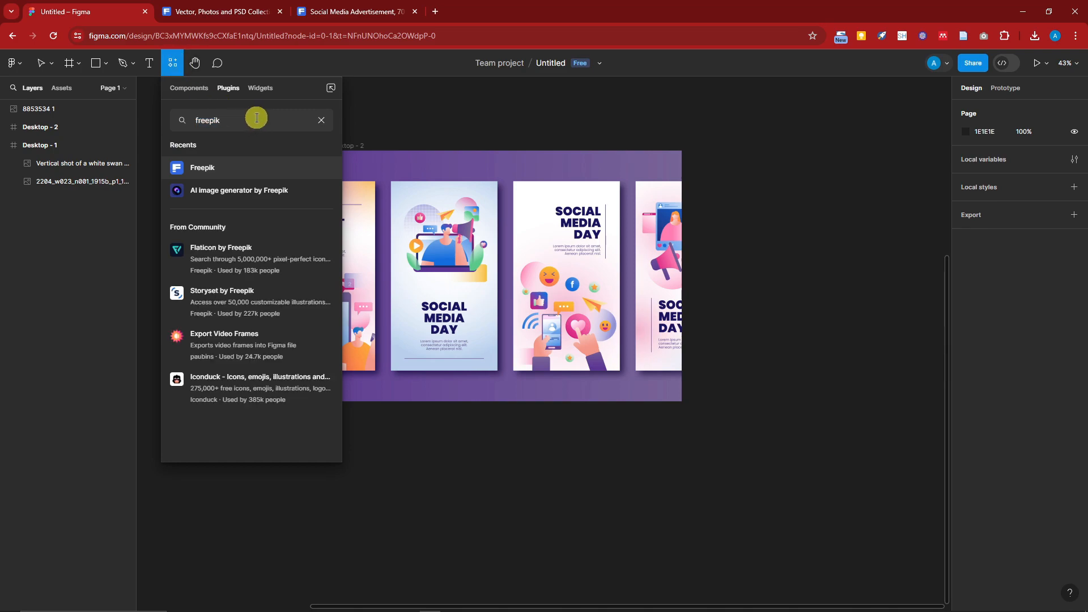
click(203, 167)
drag(185, 183, 243, 128)
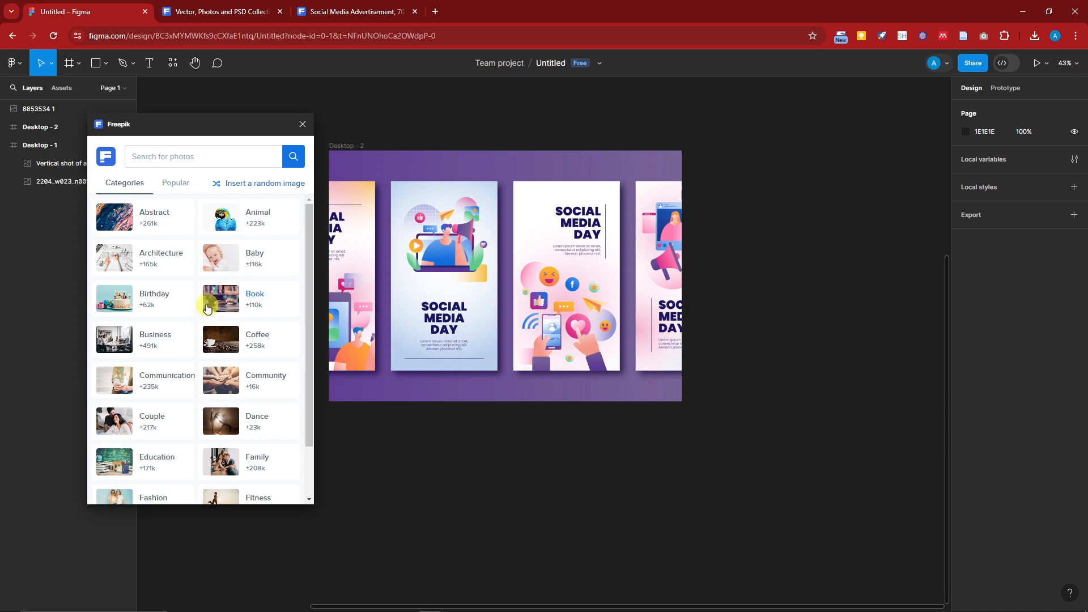
scroll(113, 286, down, 2)
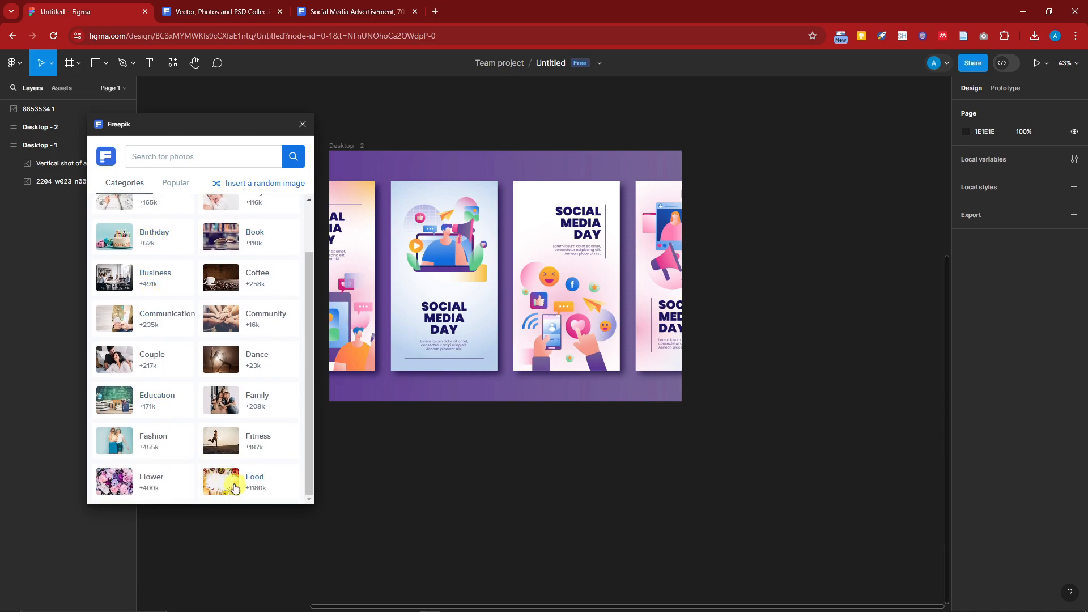
scroll(167, 427, up, 2)
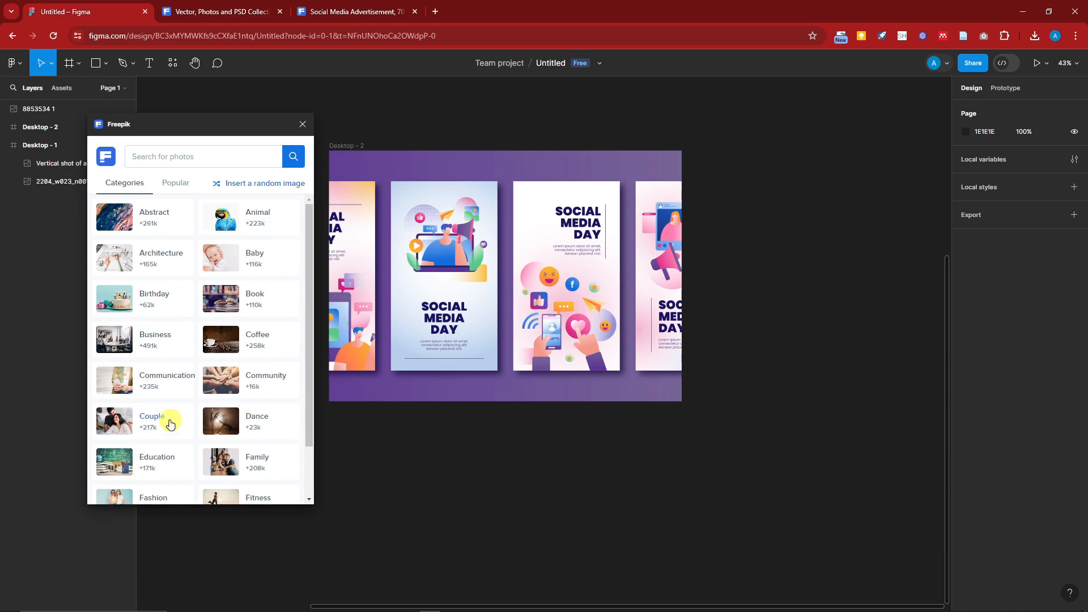
Insert the steaming coffee cup photo from the Freepik plugin's Coffee category over the Desktop - 2 frame and close the plugin.
double_click(229, 339)
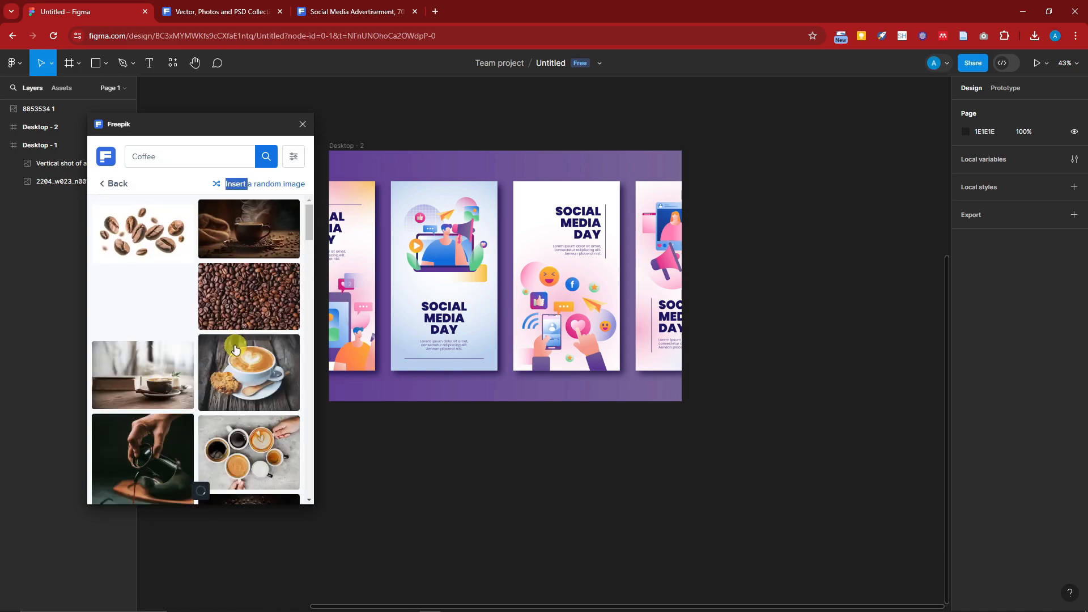
drag(257, 243, 504, 324)
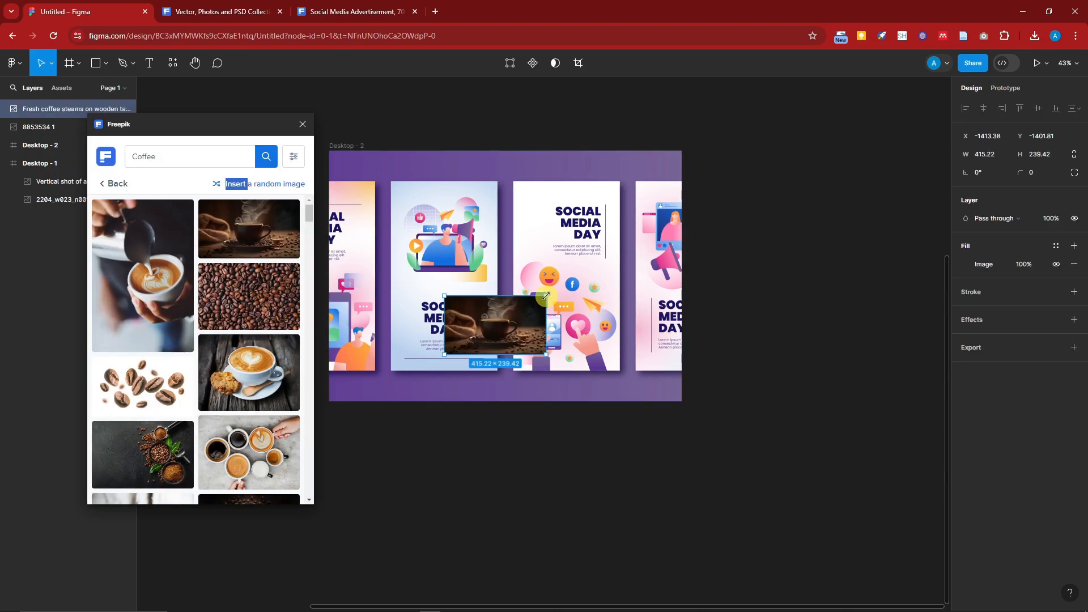
click(302, 124)
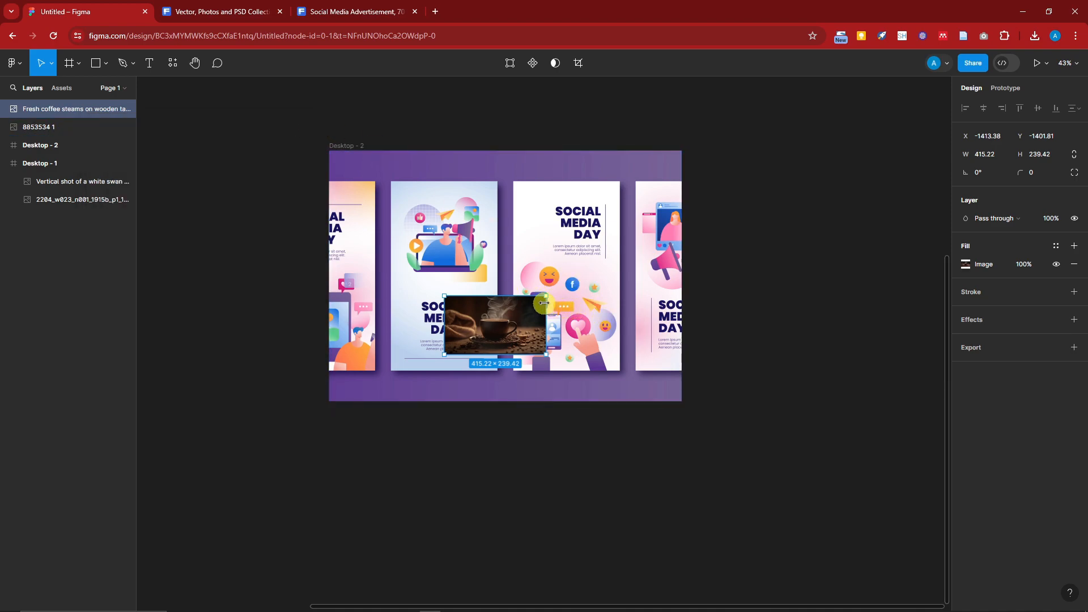
Resize the coffee photo to 951 × 770 and centre it over the two middle posters of the social media image.
drag(544, 296, 620, 223)
drag(531, 261, 586, 284)
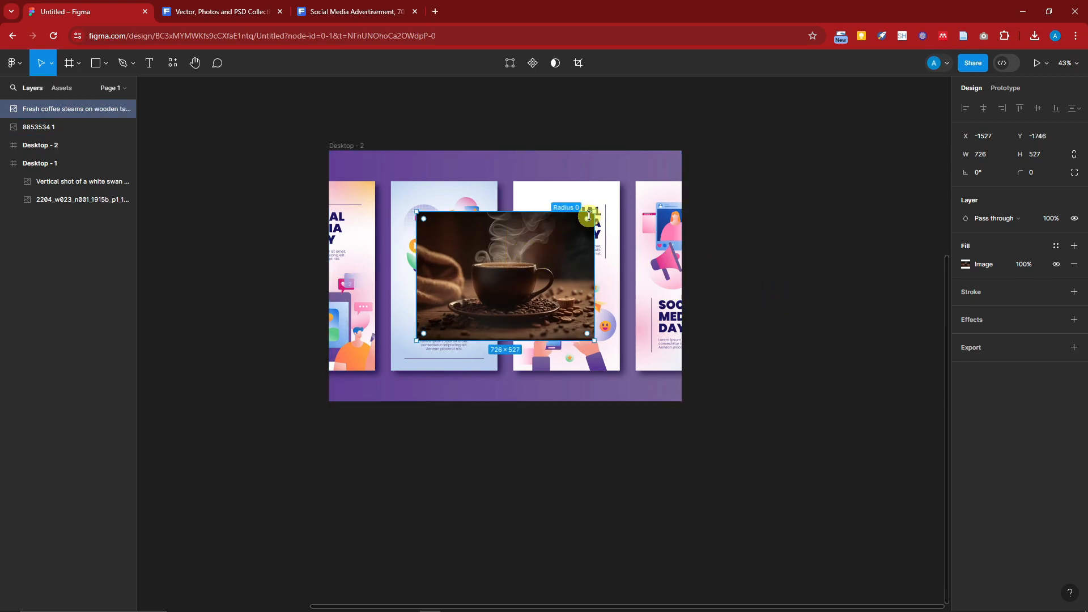
drag(587, 222, 540, 225)
drag(612, 340, 622, 370)
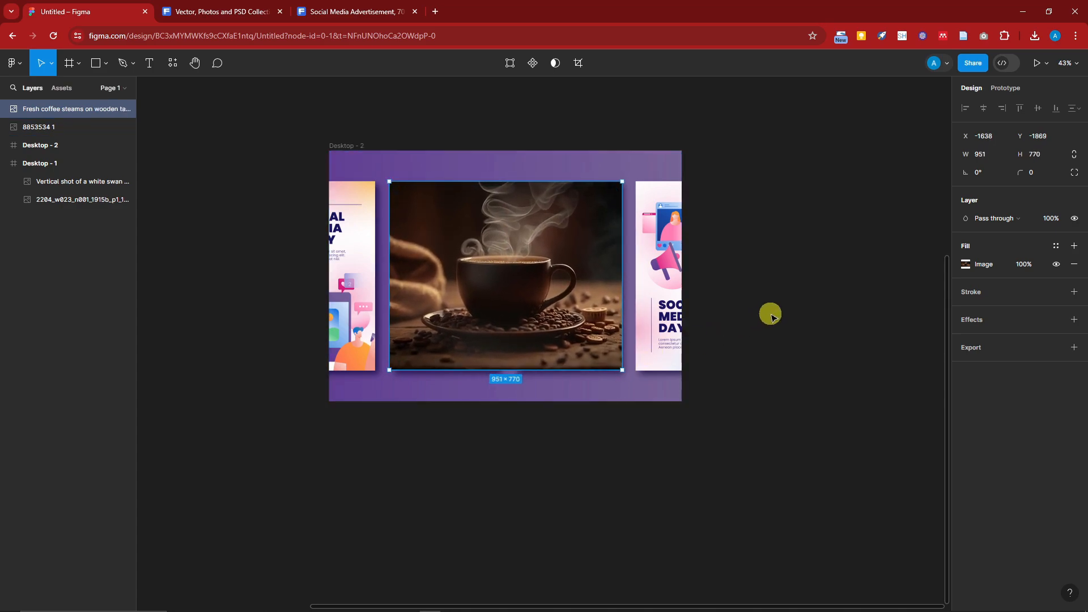
click(770, 313)
drag(560, 295, 563, 292)
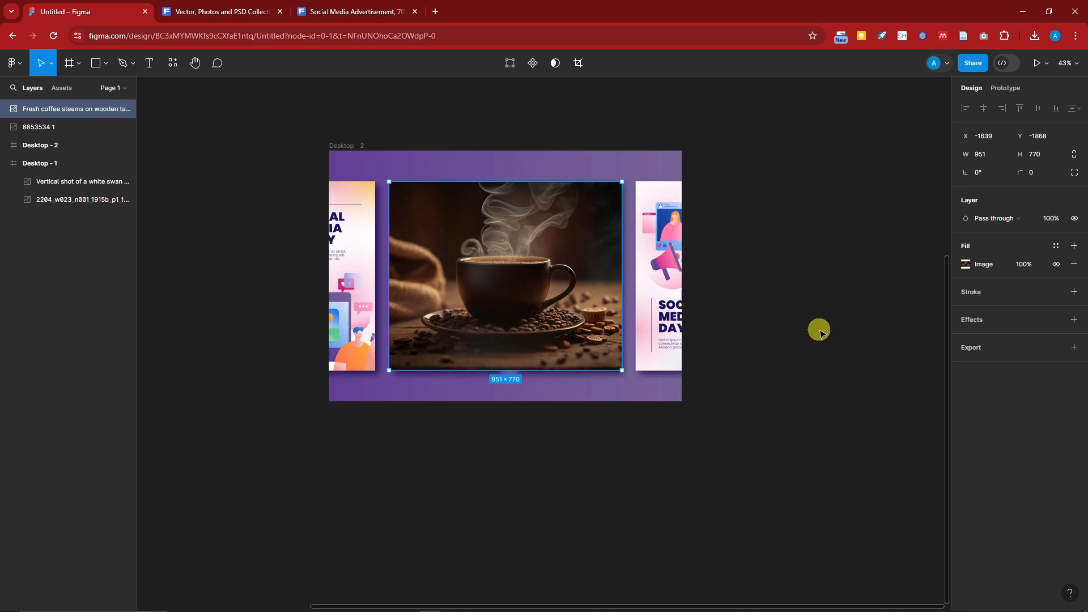
Run the AI image generator by Freepik plugin and place its window over the lower part of the Desktop - 2 frame.
drag(807, 354, 654, 294)
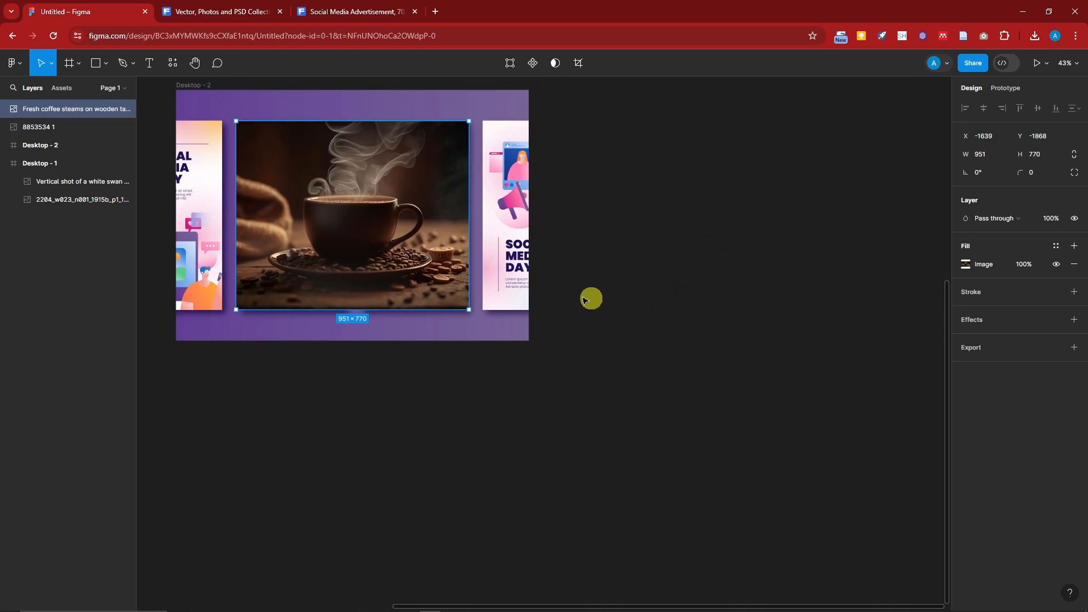
click(172, 63)
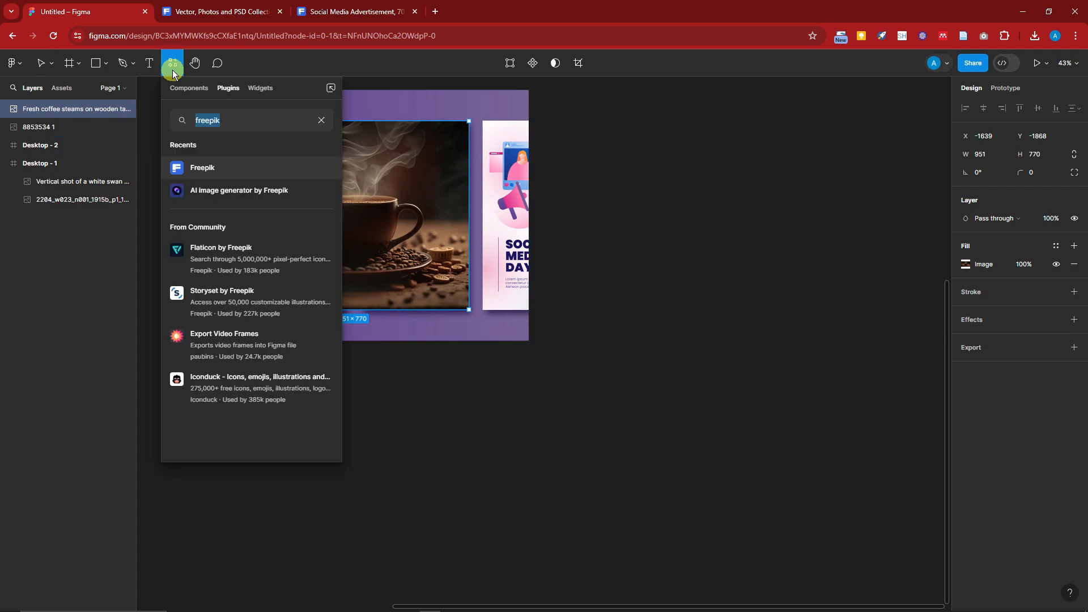
click(233, 191)
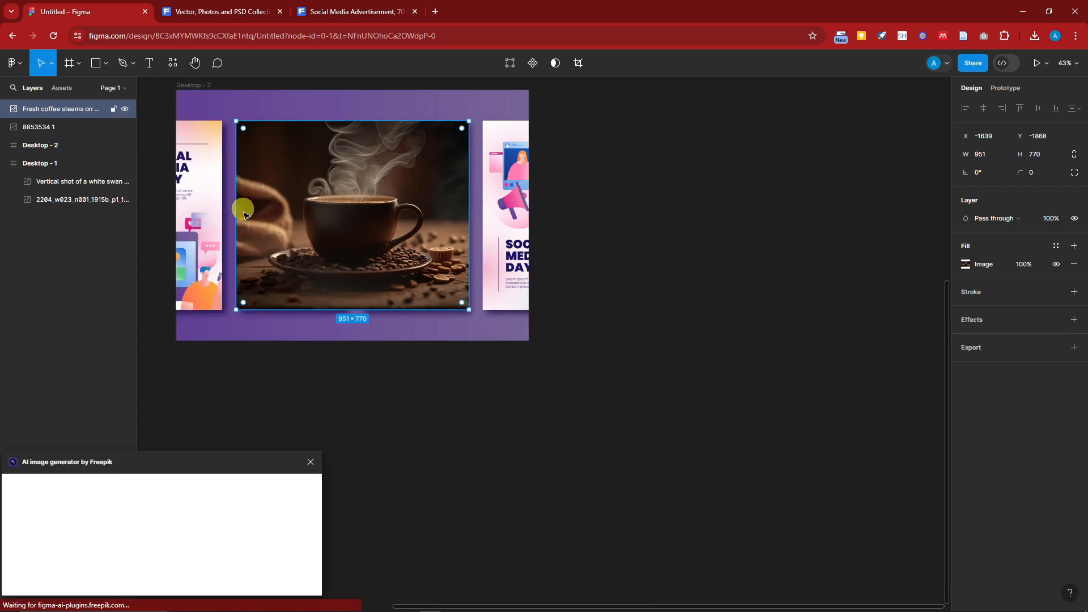
drag(229, 463, 312, 355)
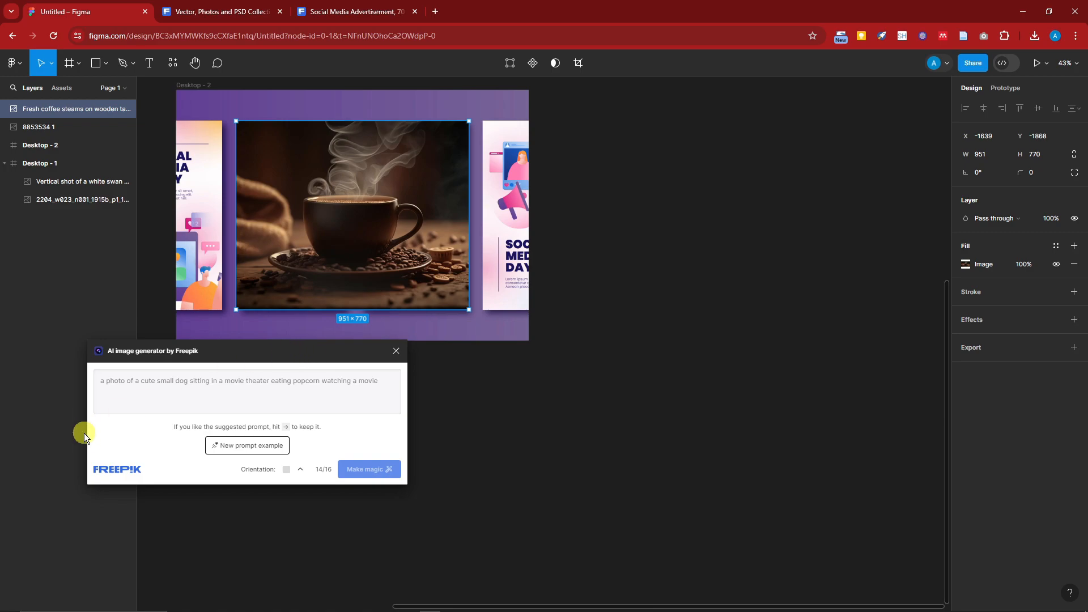
Generate AI images from the prompt "A good cup of coffee".
click(119, 384)
click(329, 386)
text(A good cup of)
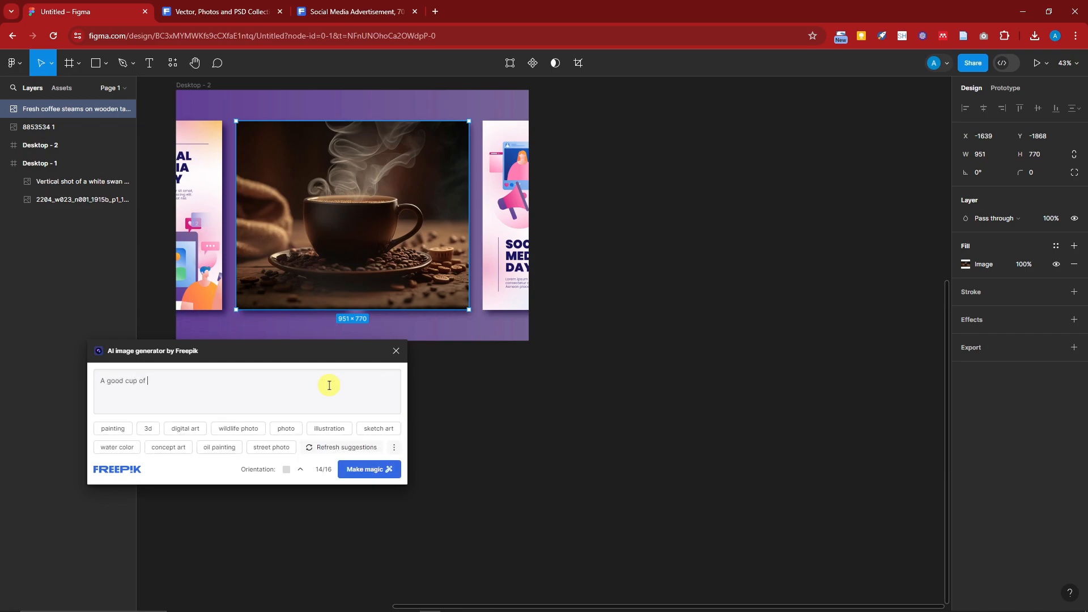
click(374, 469)
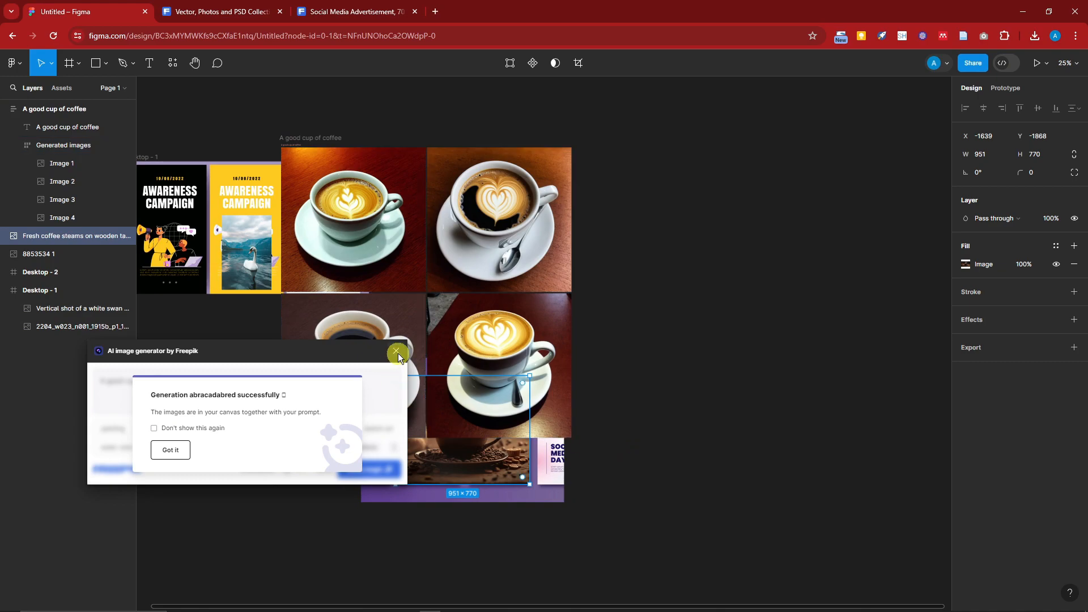
Close the image generator, move the generated frame clear of both desktop frames and delete its generated images group.
click(396, 351)
drag(328, 139, 703, 86)
click(688, 155)
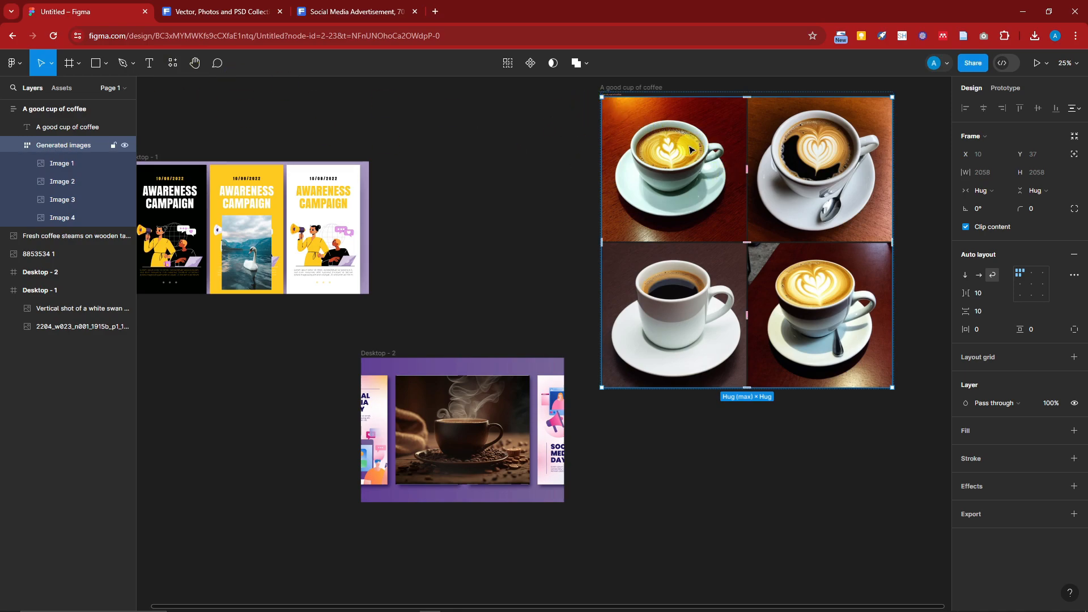
key(Delete)
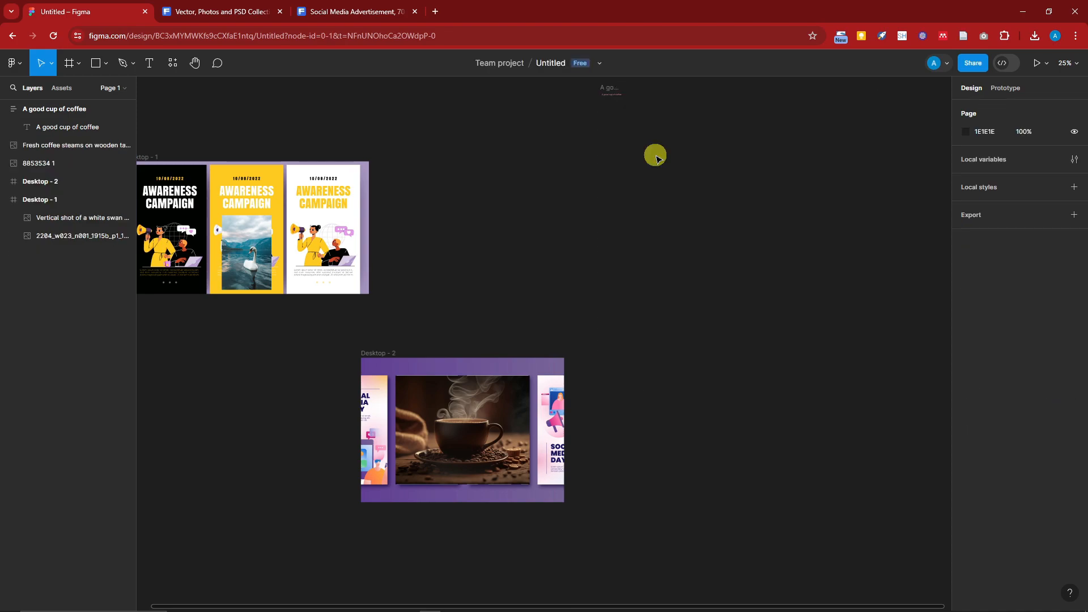
scroll(547, 487, up, 2)
scroll(401, 381, up, 2)
click(401, 381)
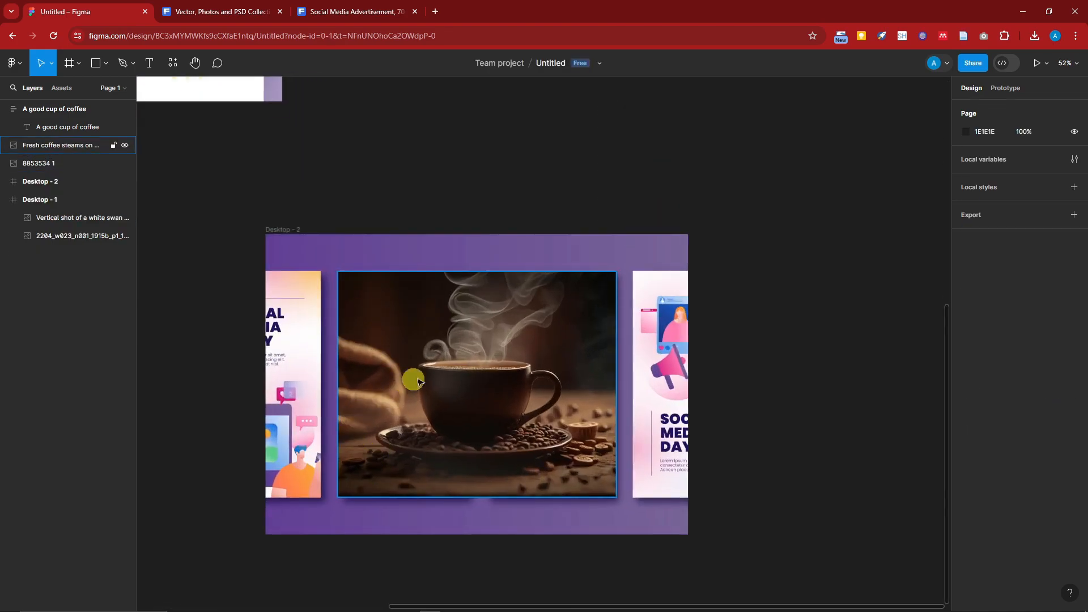
scroll(429, 361, up, 3)
click(493, 362)
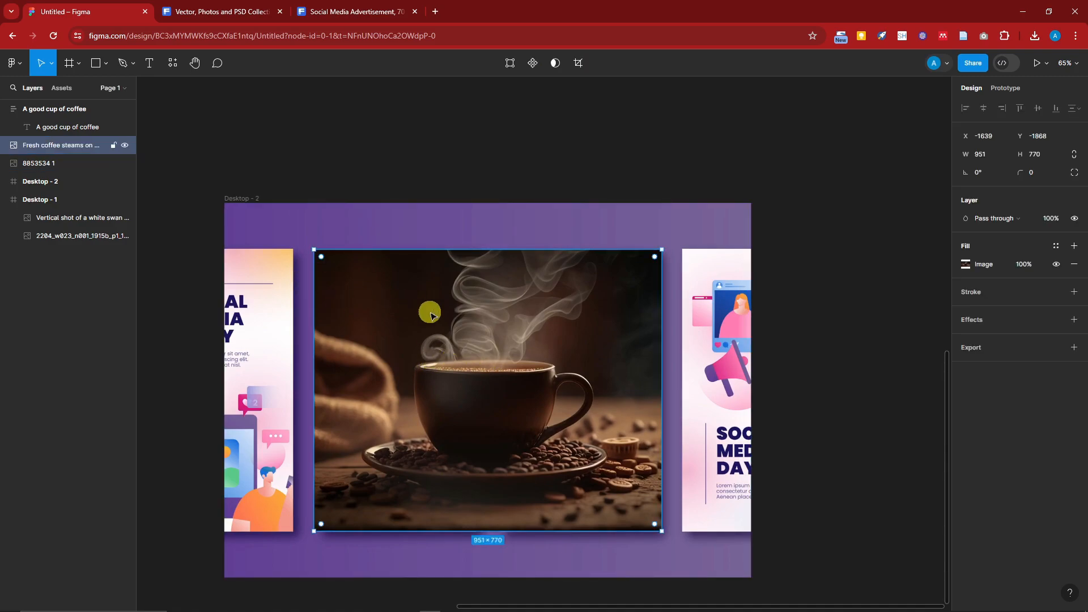
click(69, 127)
right_click(69, 131)
click(214, 122)
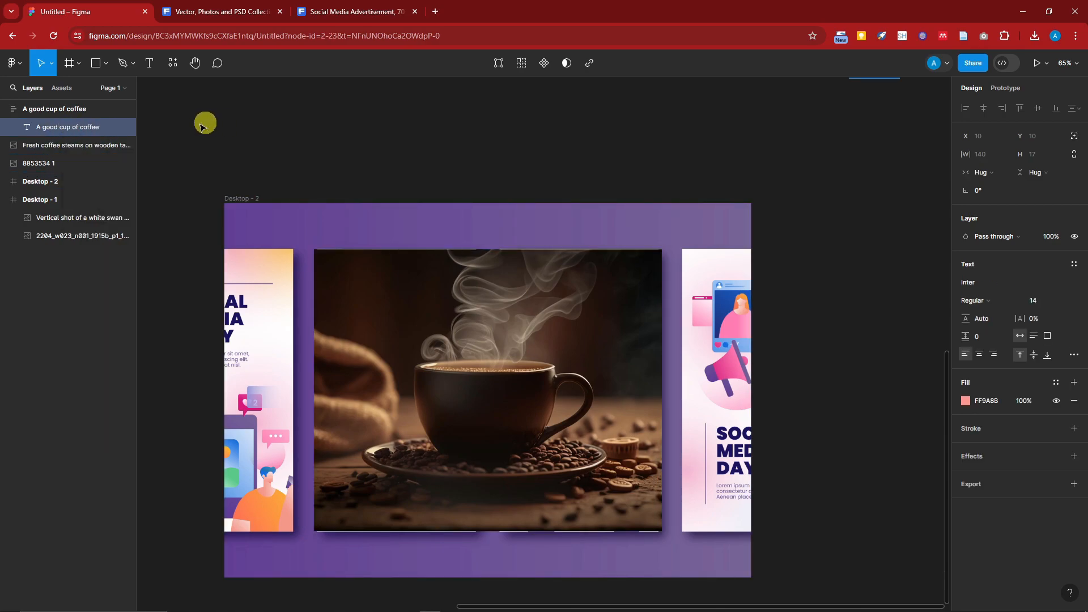
Try placing the steaming coffee image layer below the Desktop - 2 frame in the layer order.
click(345, 270)
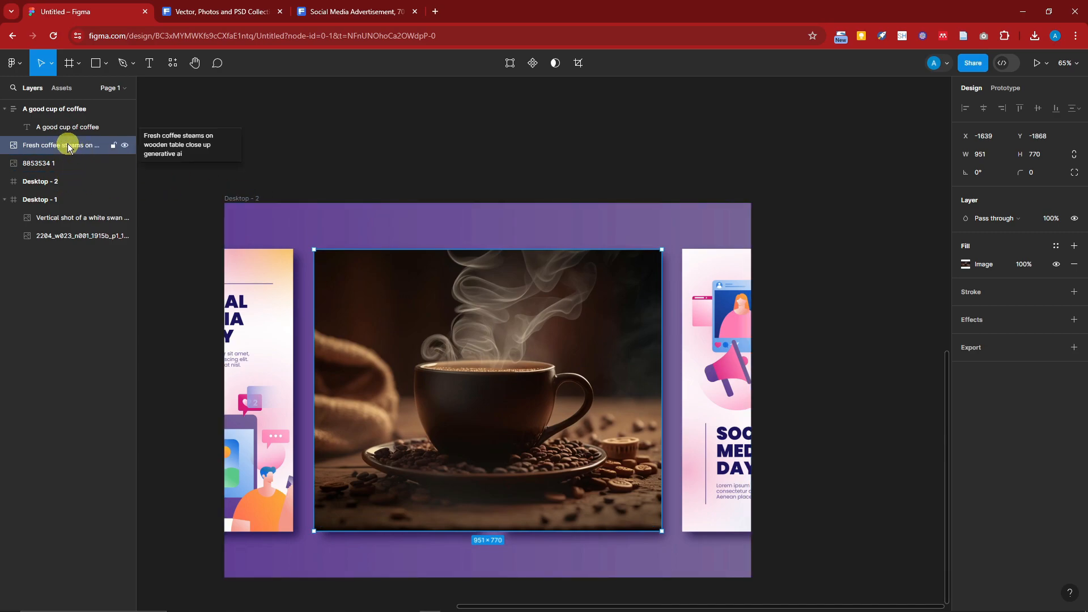
drag(74, 151, 75, 190)
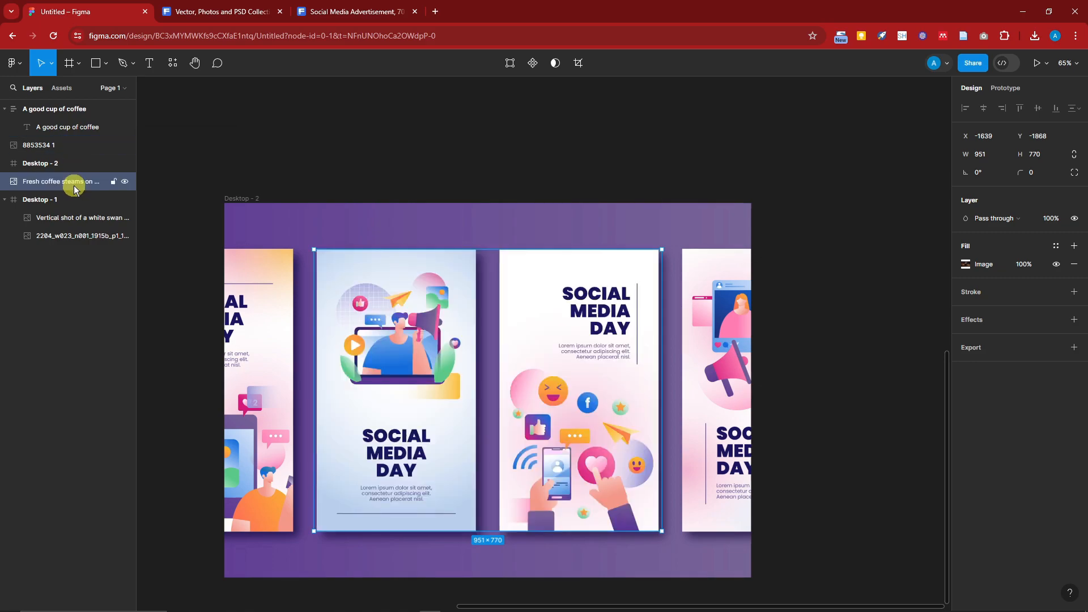
click(270, 270)
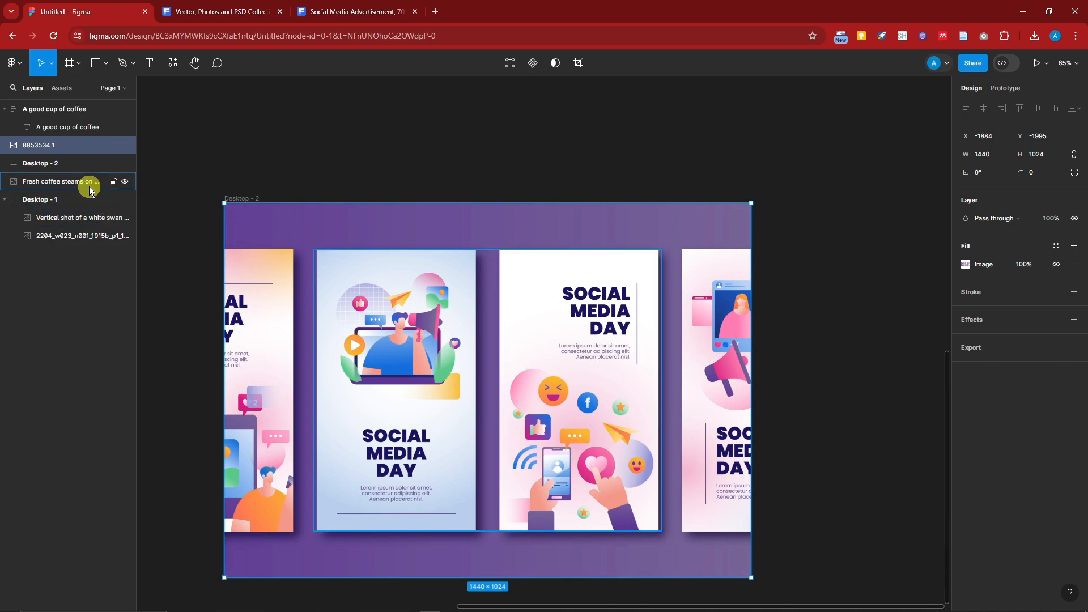
Bring the steaming coffee image layer to the top of the layer order and hide the Desktop - 1 frame.
drag(84, 186, 85, 172)
click(238, 230)
click(73, 182)
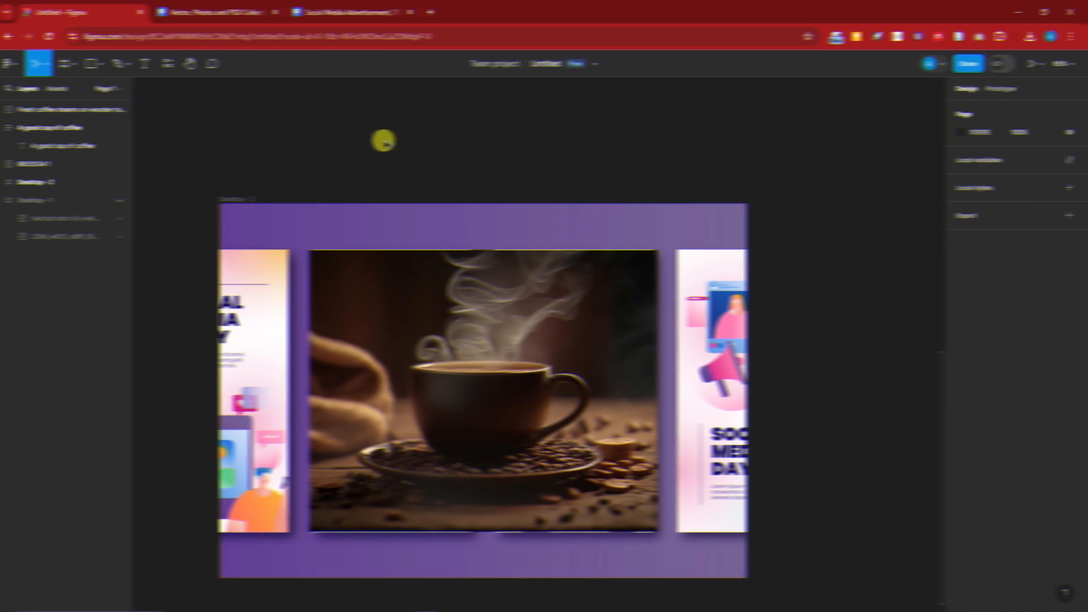
Hide the A good cup of coffee frame and nest the coffee image and the renamed Background image inside the 1441 × 1024 Desktop - 2 frame.
click(482, 369)
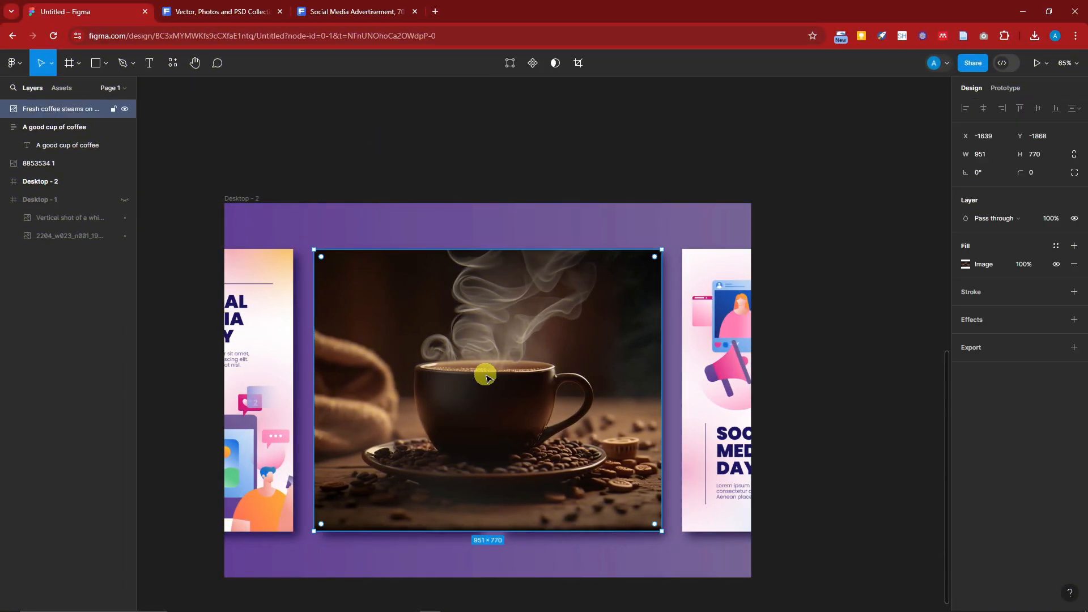
drag(501, 376, 495, 372)
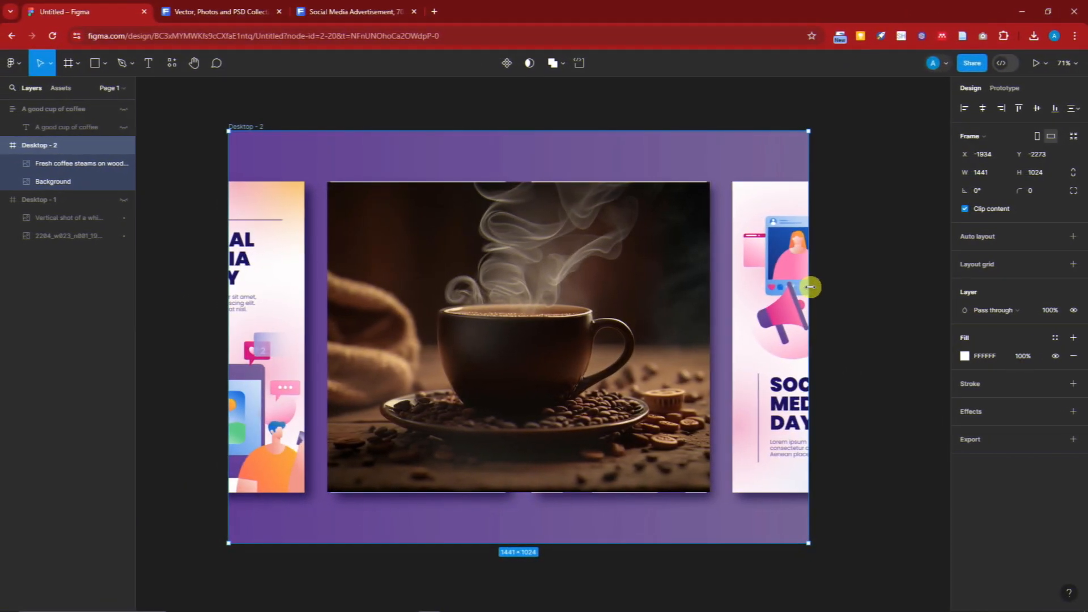
drag(810, 287, 810, 263)
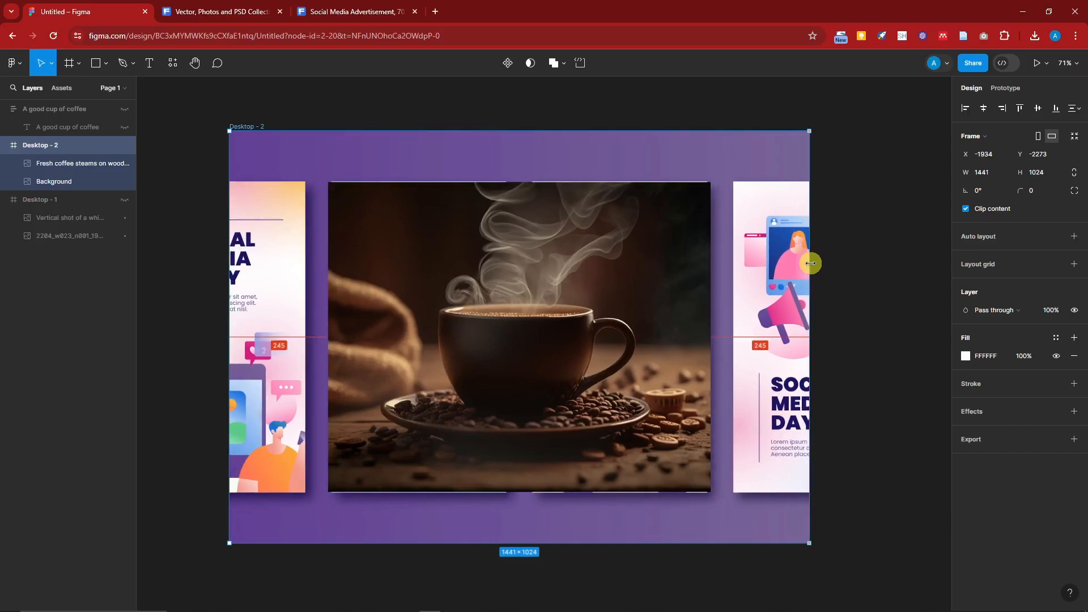
click(873, 249)
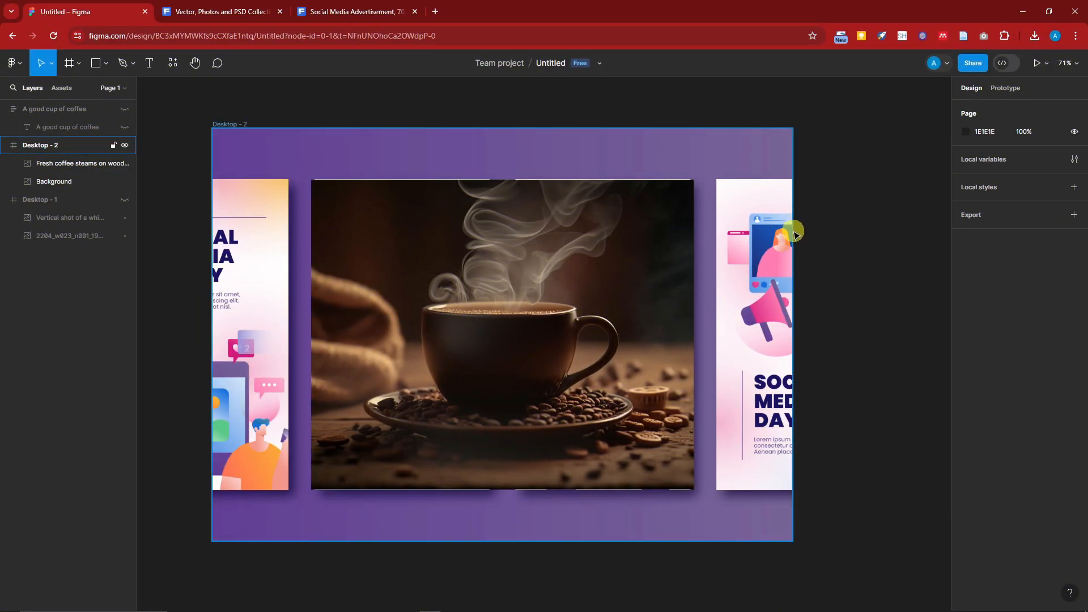
Add the heading SAMPLE COFFEE in Inter Regular 96 to the Desktop - 2 frame, centred above the coffee photo.
click(150, 63)
click(352, 139)
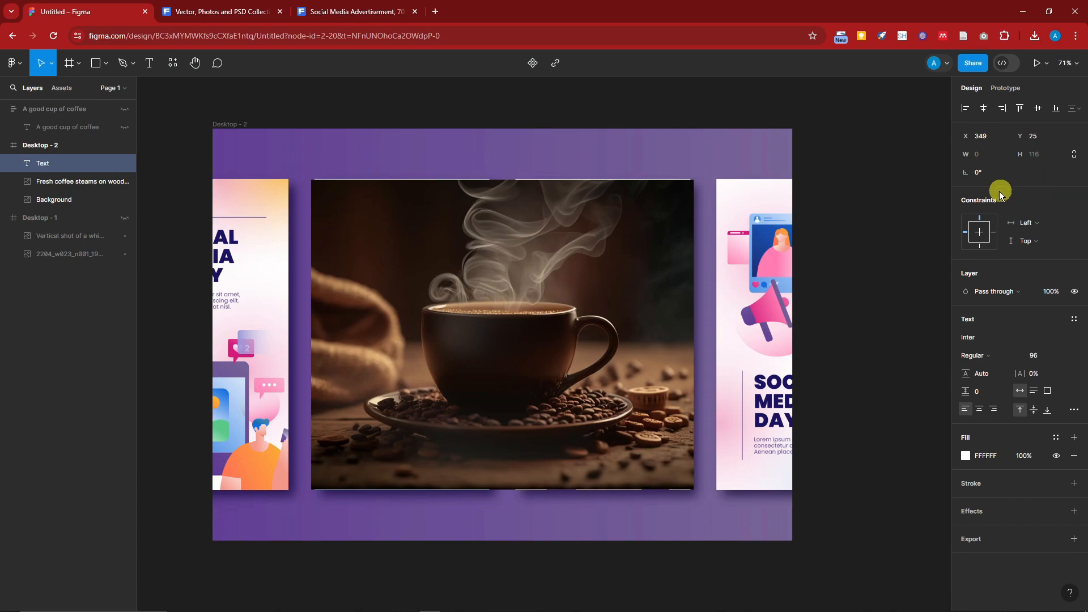
text(SAMPLE COFFEE)
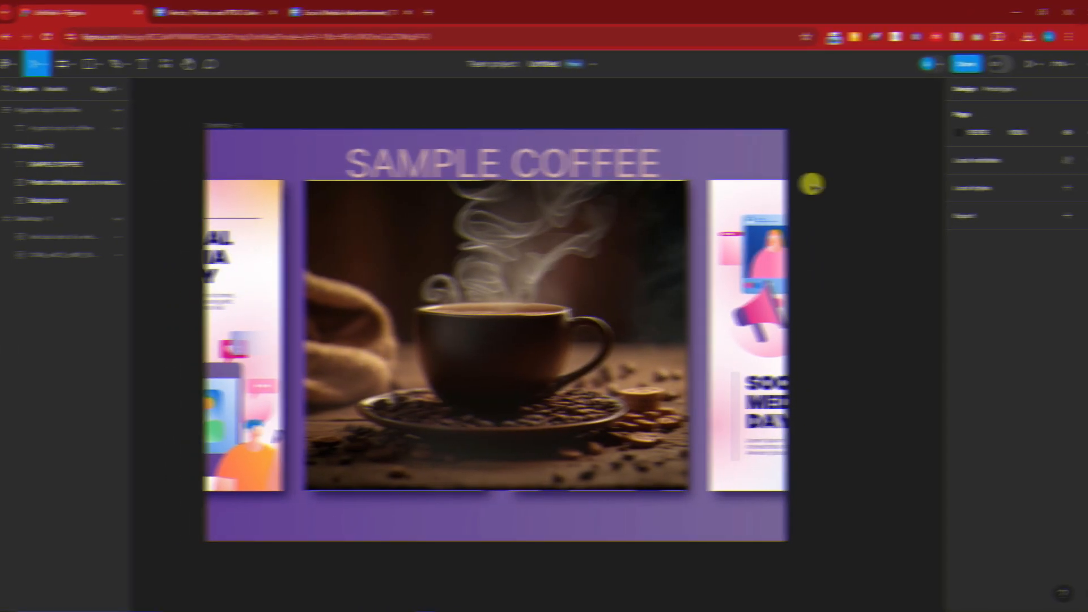
mouse_move(529, 160)
mouse_down()
mouse_move(505, 151)
mouse_move(526, 162)
mouse_up()
Change the SAMPLE COFFEE heading's fill colour to E17373.
double_click(527, 162)
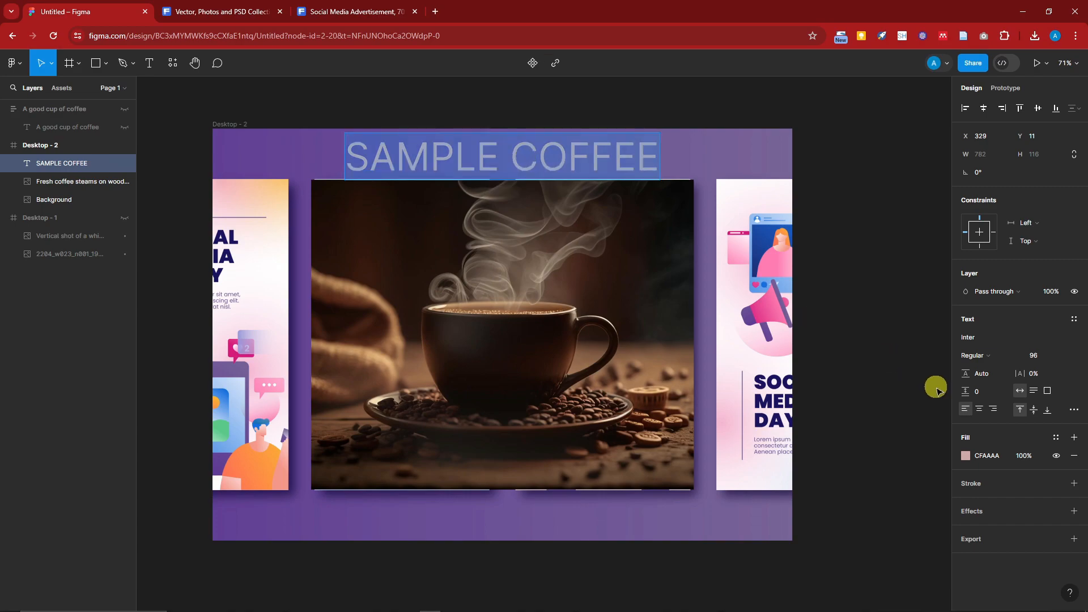
click(966, 456)
drag(839, 341, 883, 336)
key(Escape)
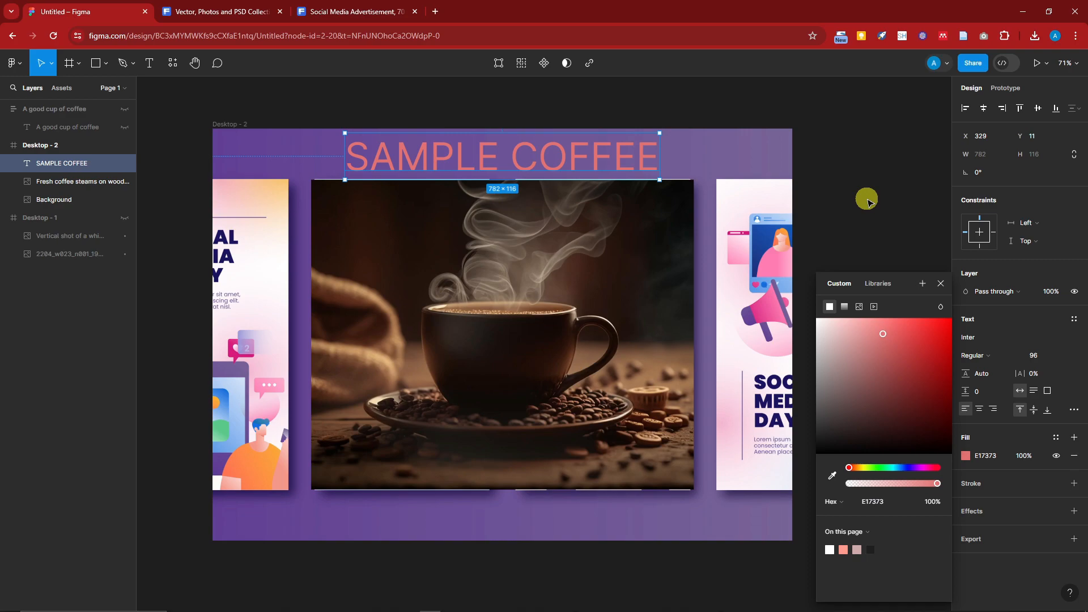
click(867, 198)
Group the SAMPLE COFFEE text and the coffee image in a vertical auto layout with centre alignment and a gap of 0.
click(69, 163)
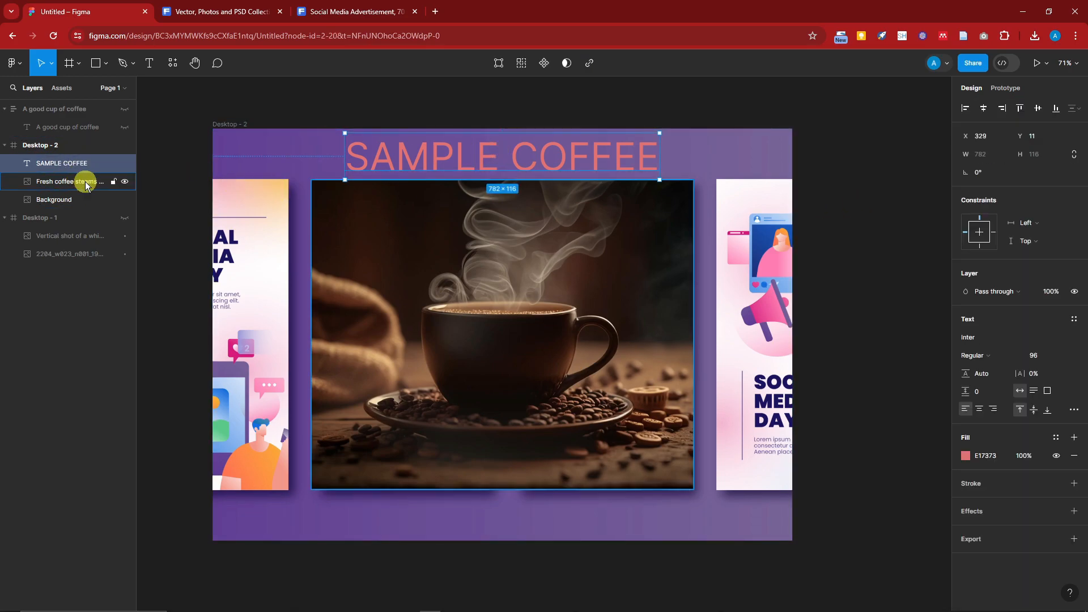
shift+click(86, 183)
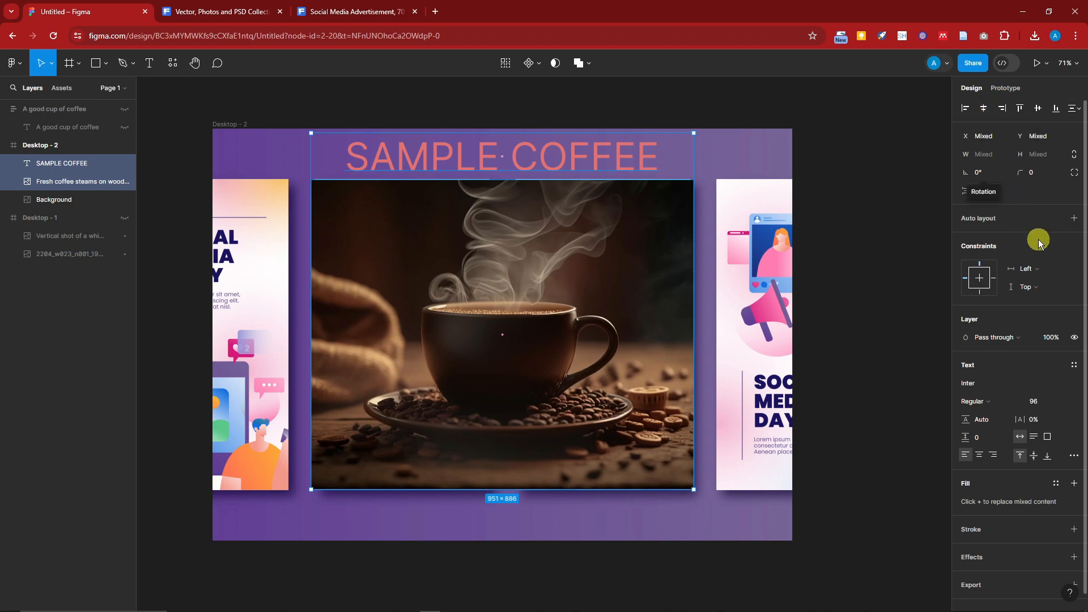
click(1074, 220)
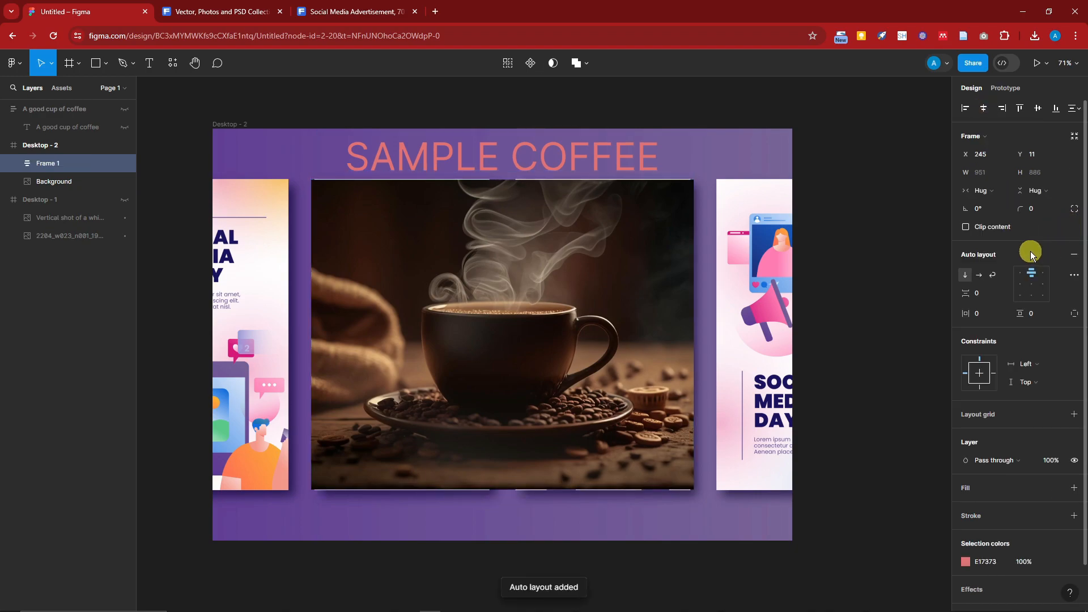
click(1032, 286)
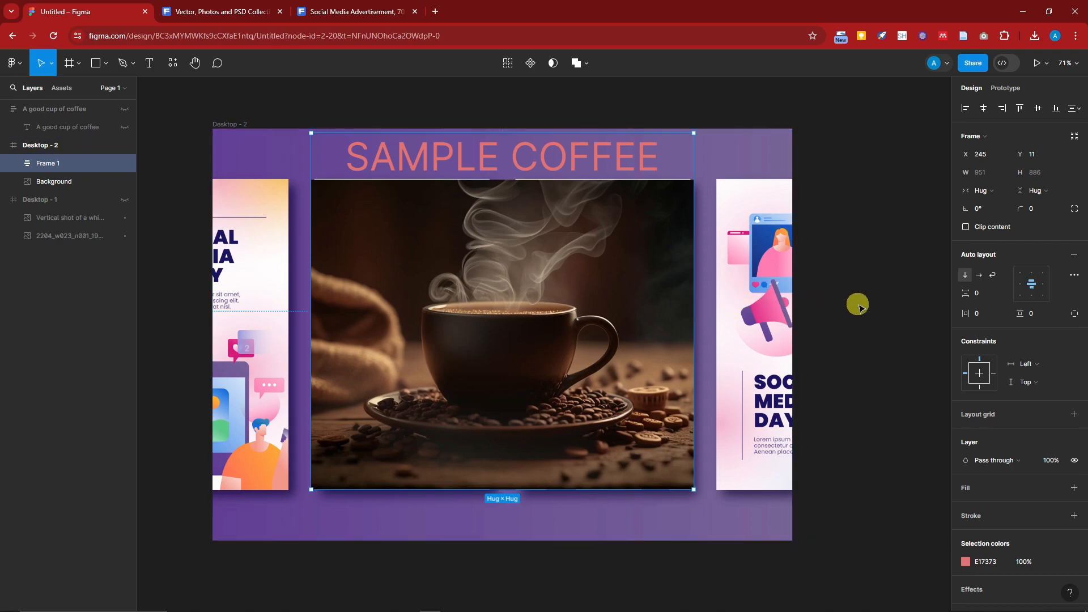
click(964, 293)
drag(964, 293, 843, 274)
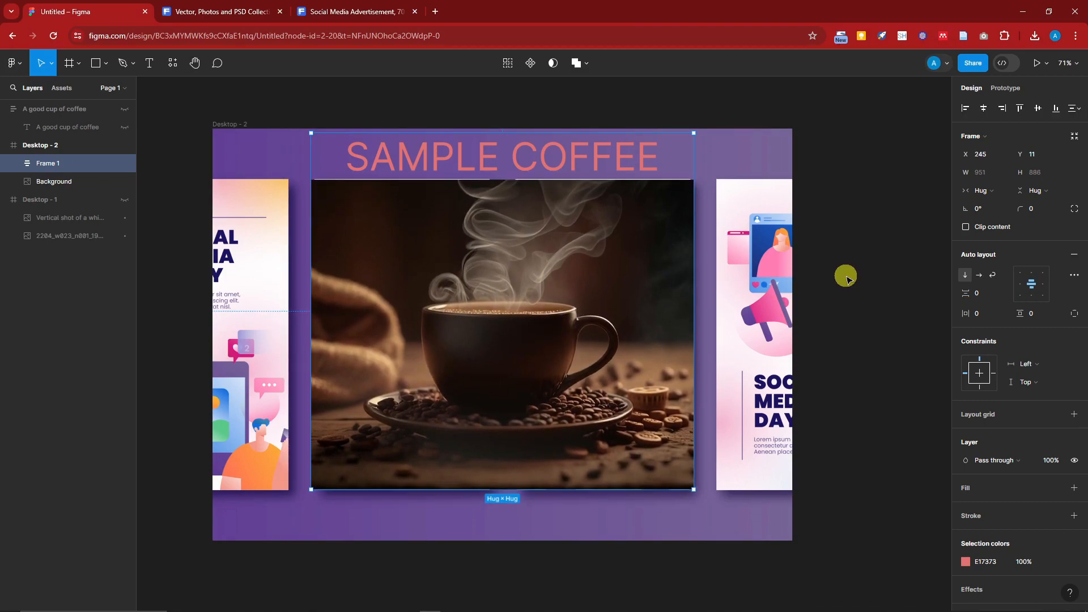
Set the horizontal constraint of the auto layout frame holding the heading and coffee image to Scale.
click(1040, 364)
click(1041, 363)
click(1040, 364)
click(1029, 418)
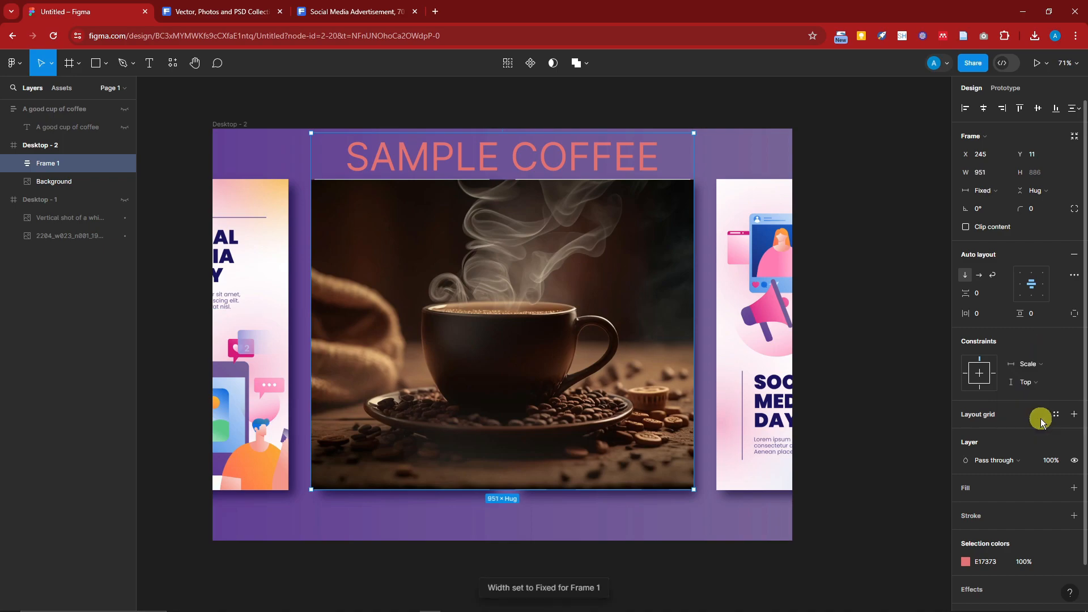
click(1033, 383)
click(1033, 383)
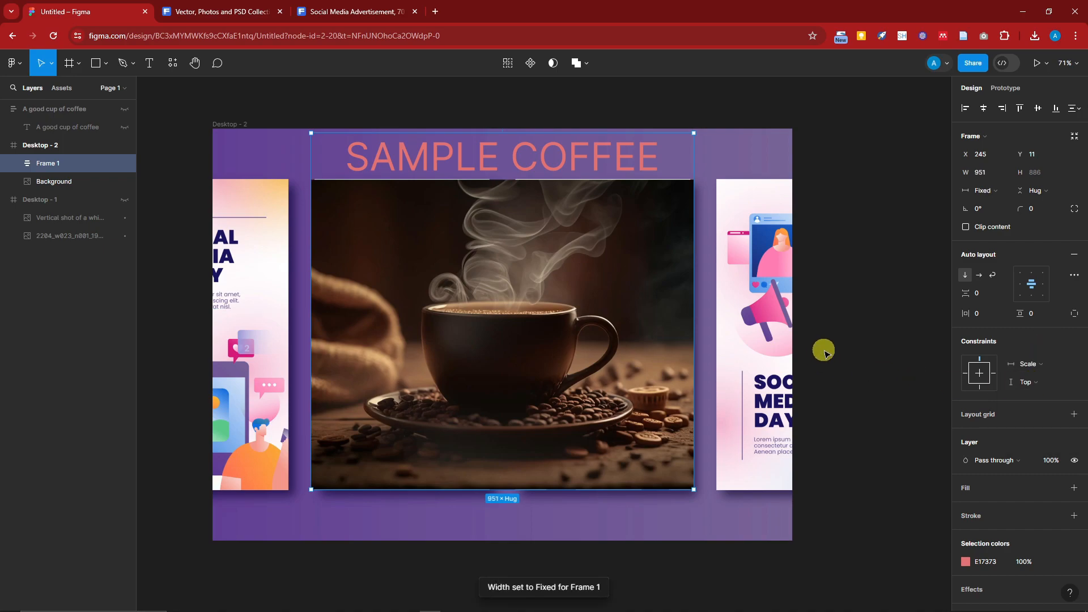
click(825, 351)
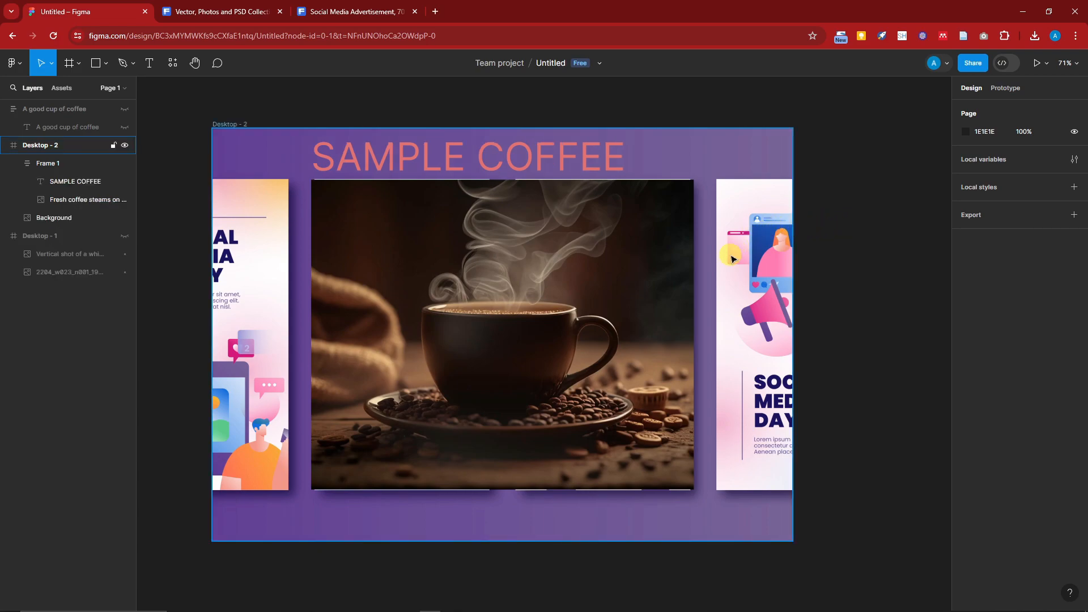
Set the SAMPLE COFFEE heading's width to Fill container inside its auto layout frame.
double_click(524, 162)
click(1001, 173)
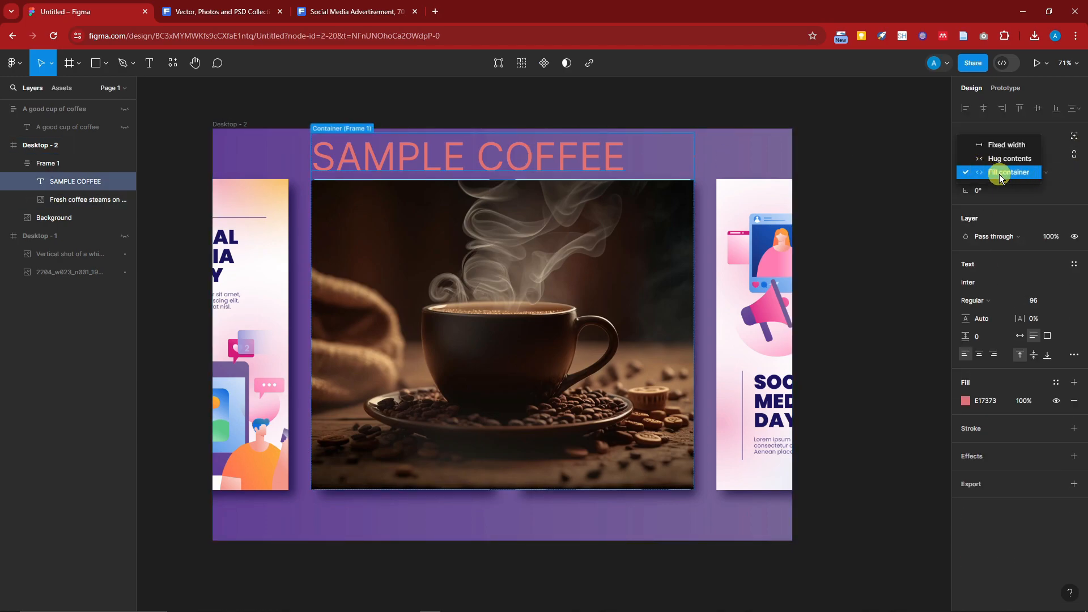
click(865, 164)
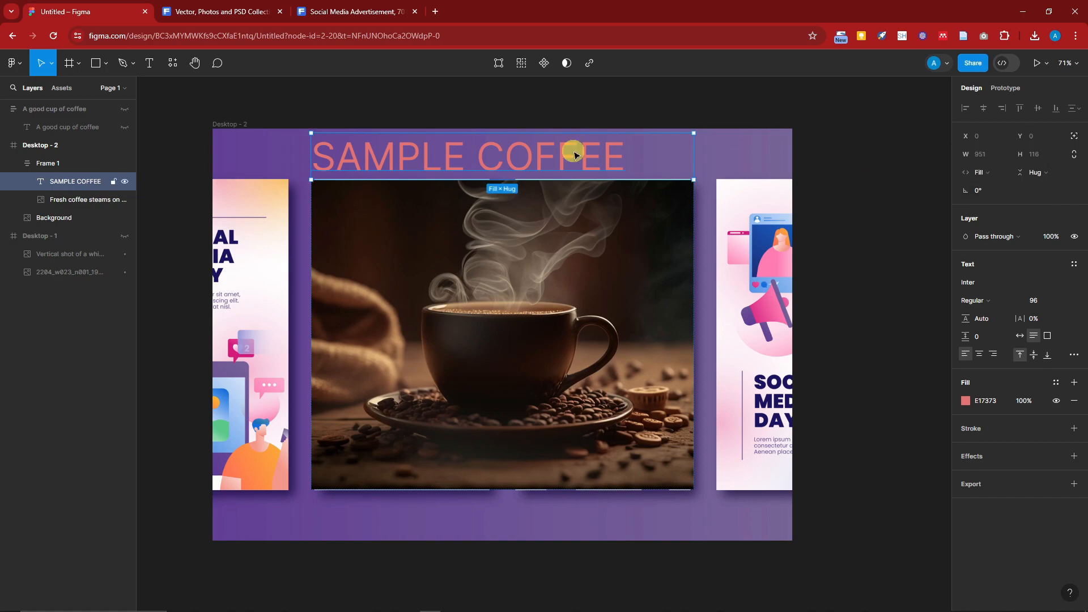
click(791, 148)
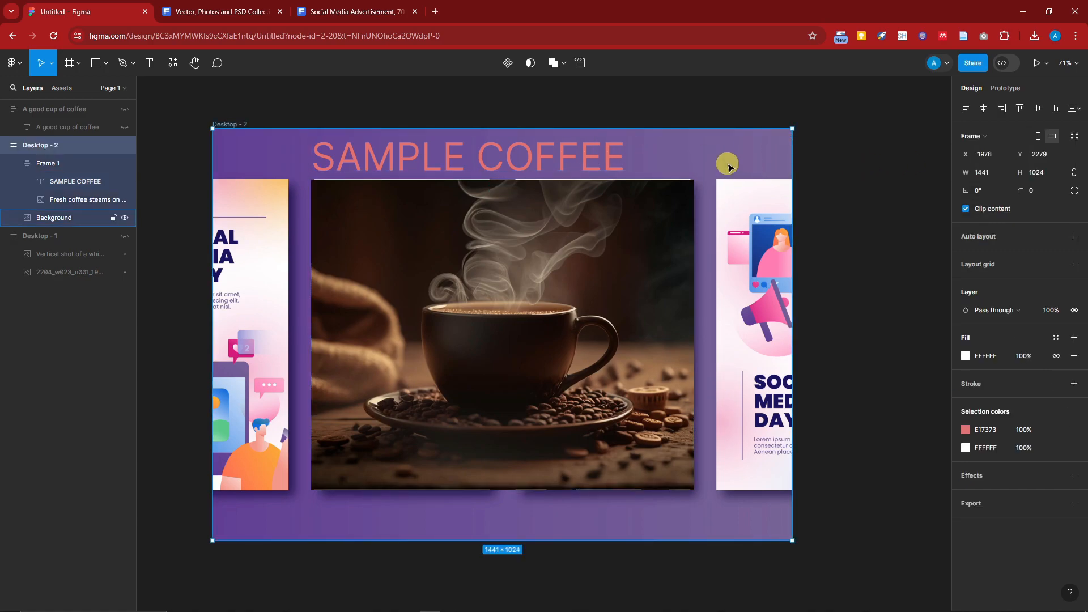
click(552, 156)
click(552, 156)
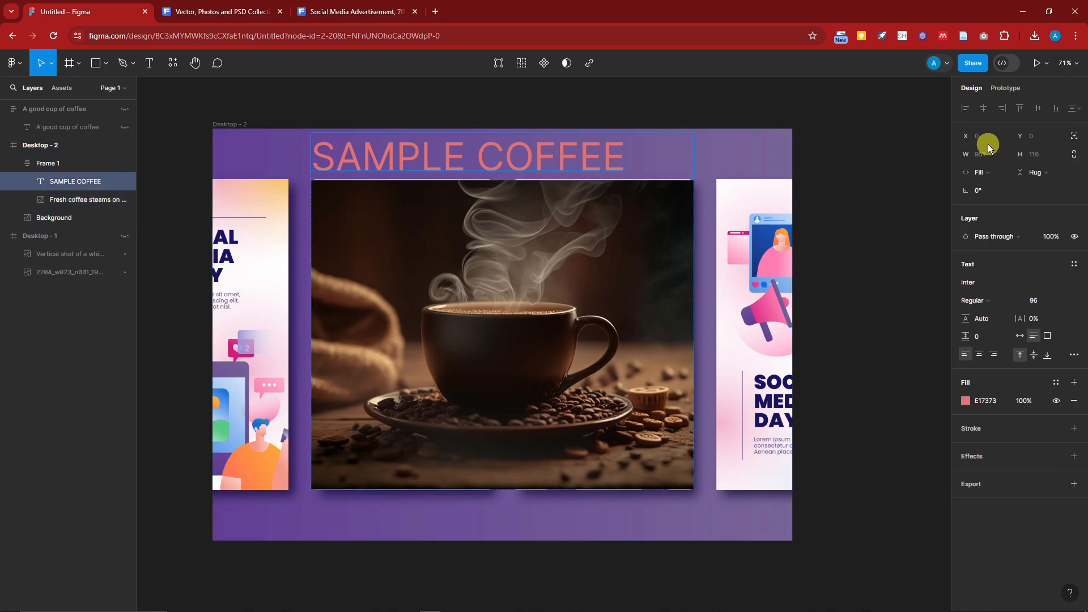
click(825, 171)
Change the coffee photo's image fill mode to Fit.
click(516, 255)
click(517, 255)
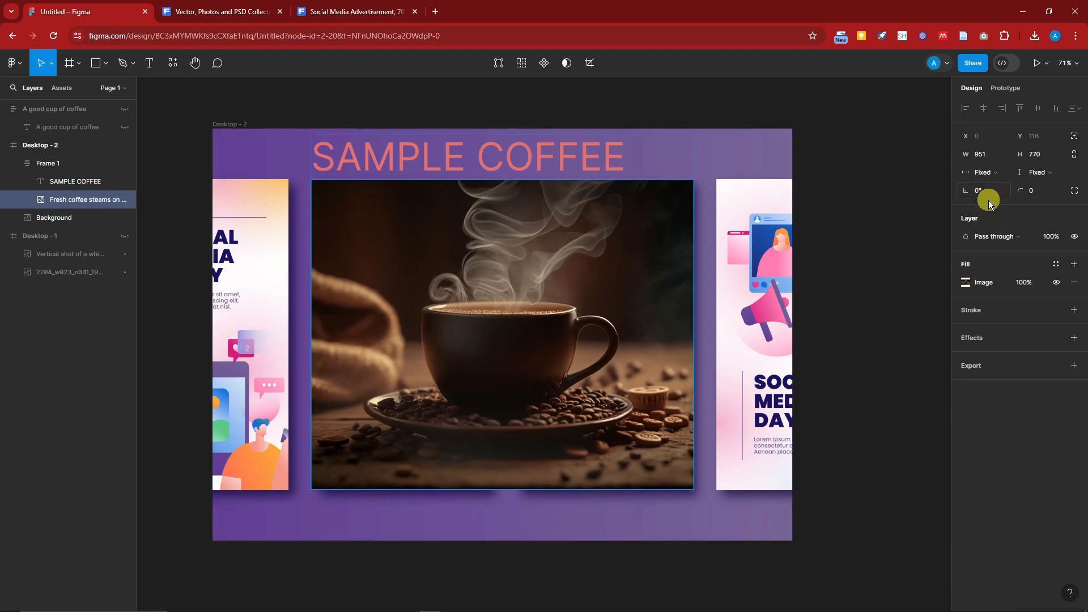
click(987, 284)
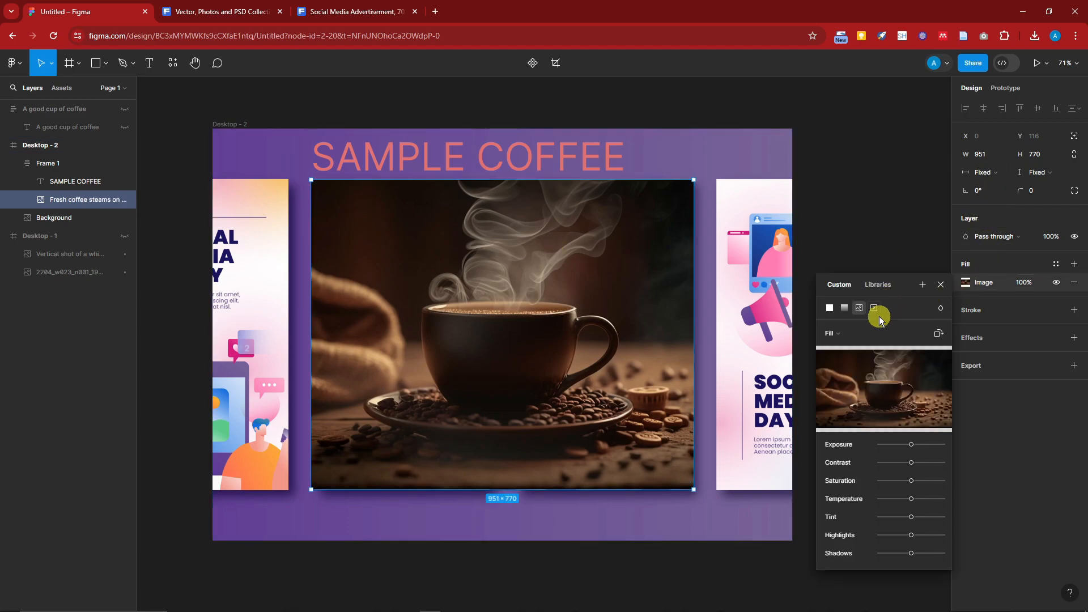
click(835, 333)
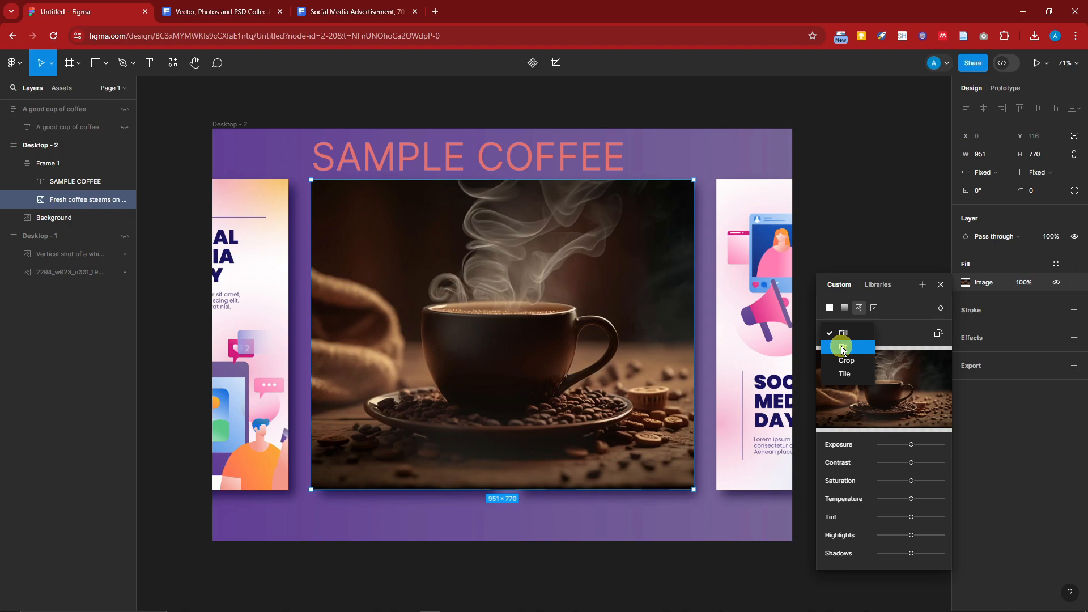
click(843, 348)
click(880, 312)
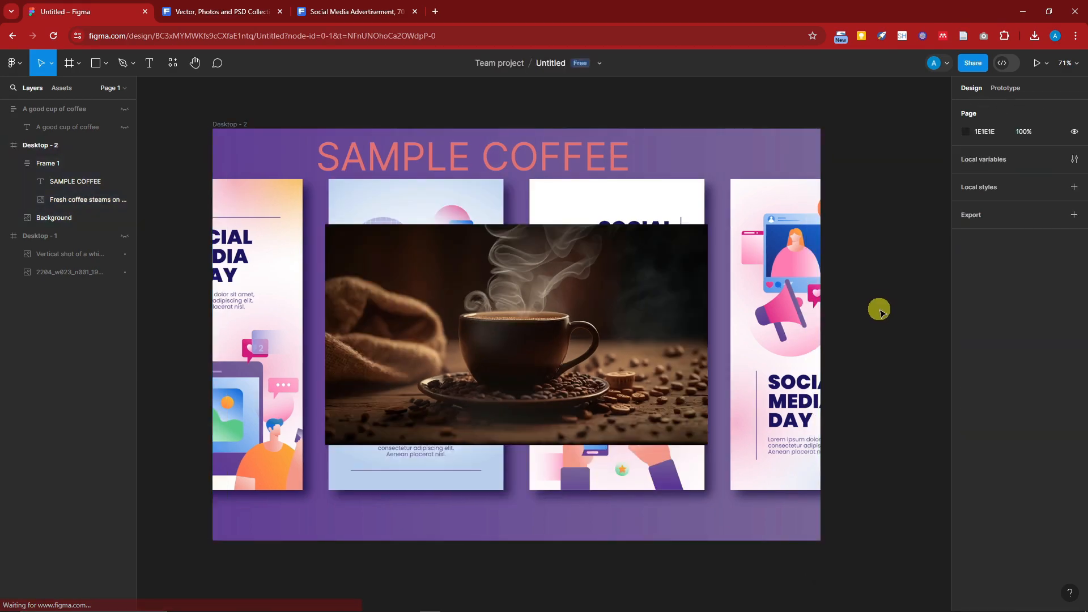
Narrow the Desktop - 2 frame slightly from its right edge to test how the heading and coffee image respond.
click(820, 322)
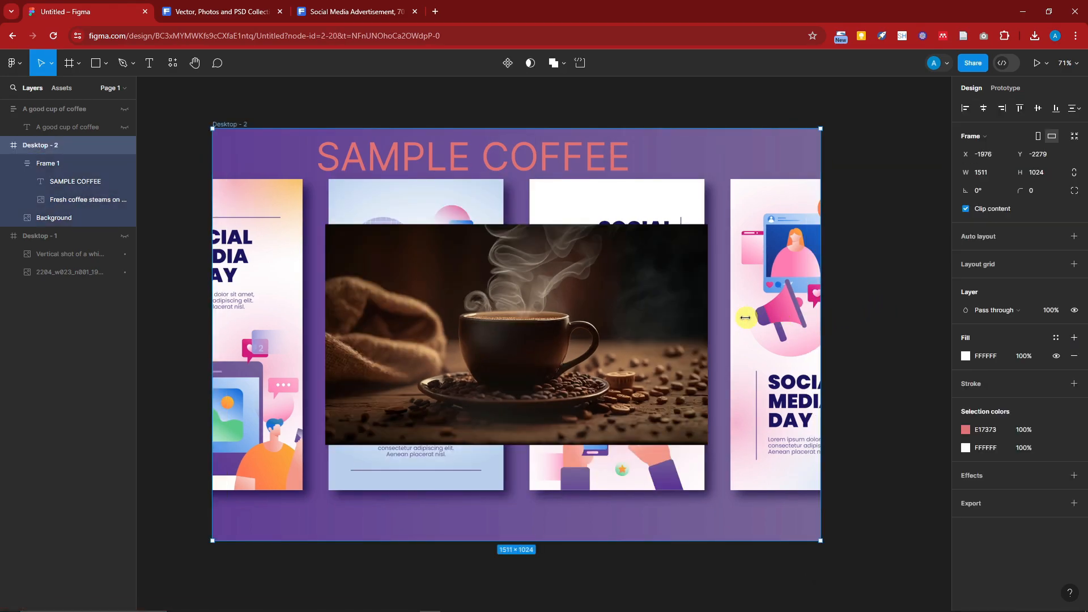
drag(820, 318, 815, 273)
click(861, 225)
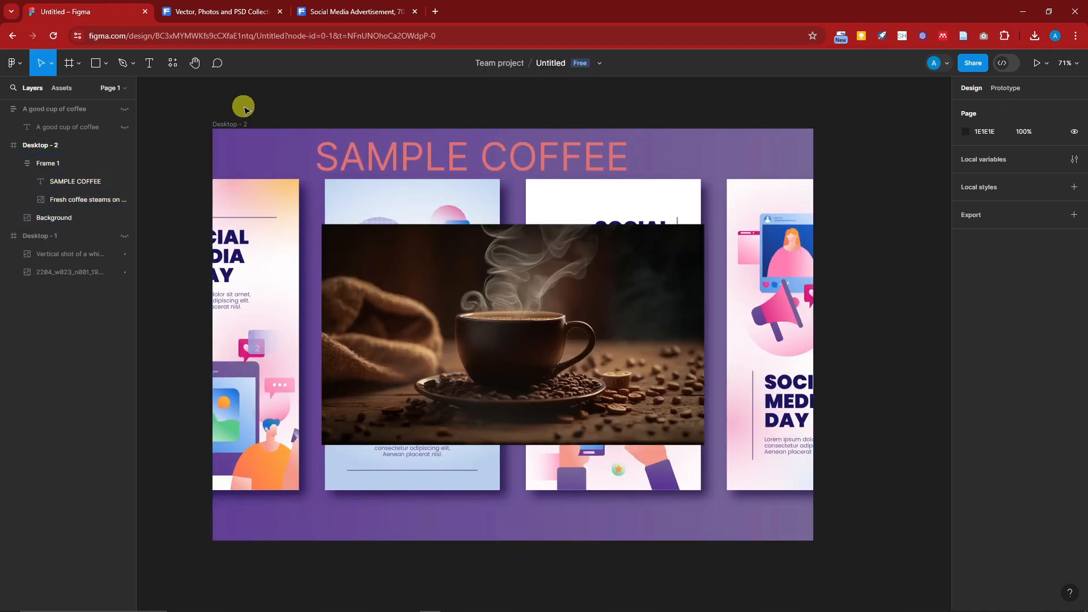
Add a SAMPLE 1 text box about 141 × 36 in Inter Regular 15 at the Desktop - 2 frame's upper-left corner.
click(149, 63)
drag(218, 136, 276, 151)
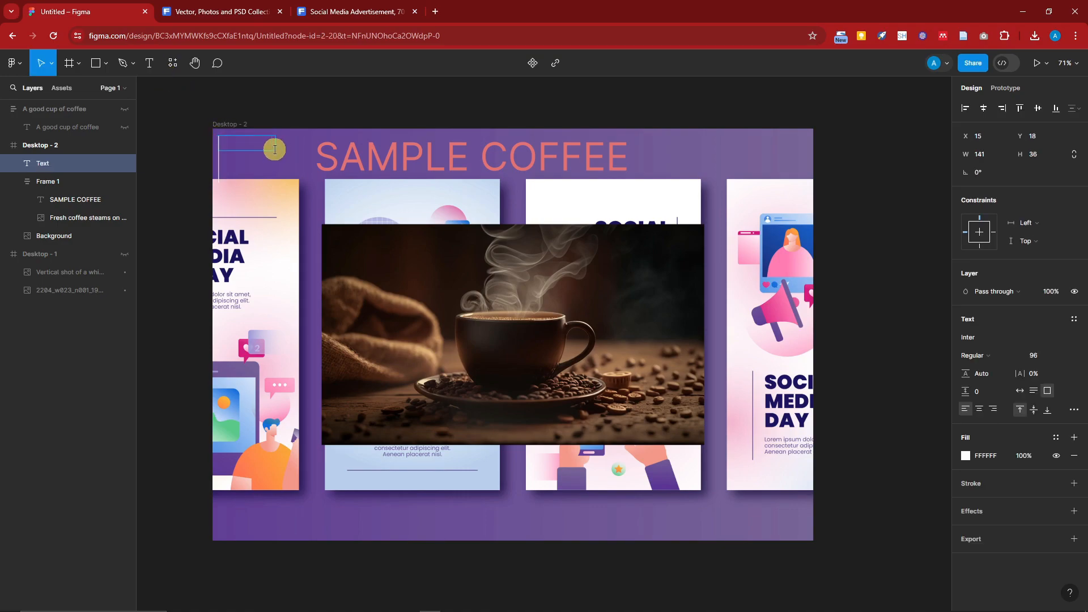
click(1060, 357)
click(1047, 233)
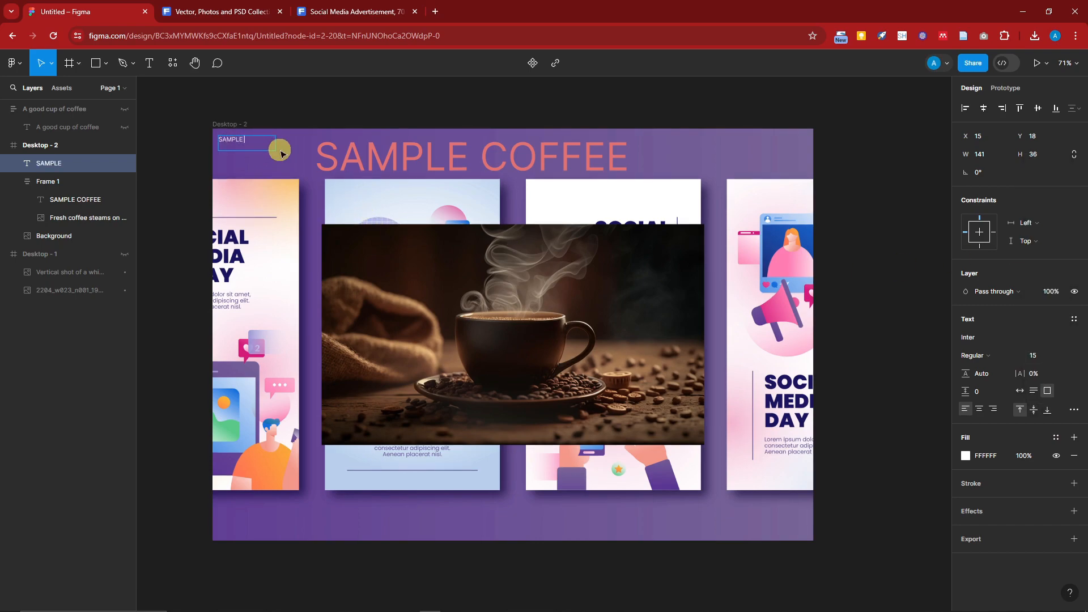
click(755, 148)
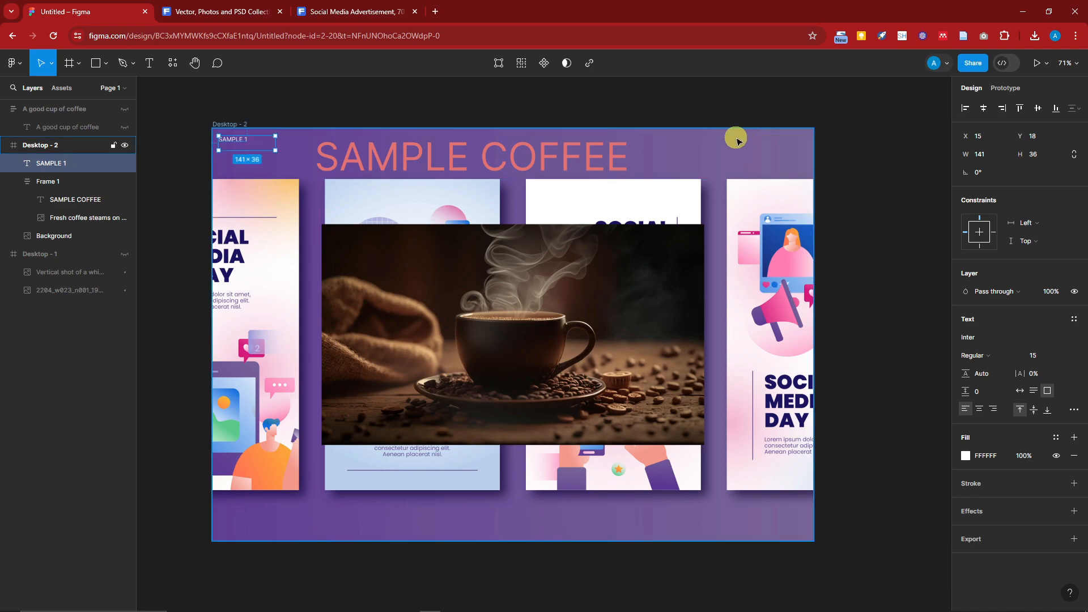
Add a SAMPLE 2 text box about 152 × 45 in Inter Regular 15 near the Desktop - 2 frame's upper-right corner.
click(737, 138)
drag(741, 139, 808, 163)
click(149, 63)
click(746, 144)
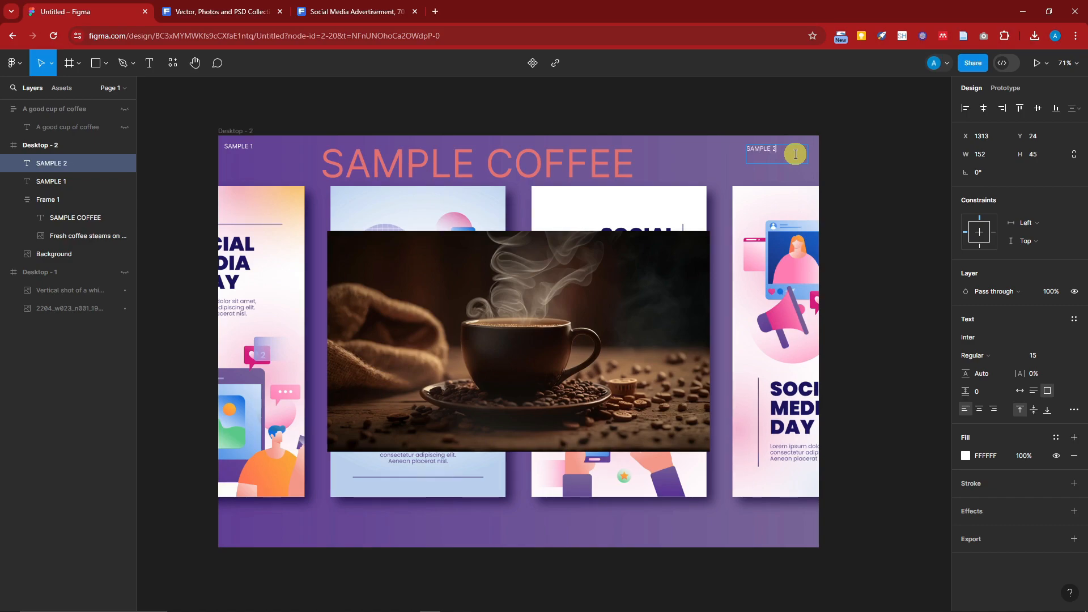
click(891, 150)
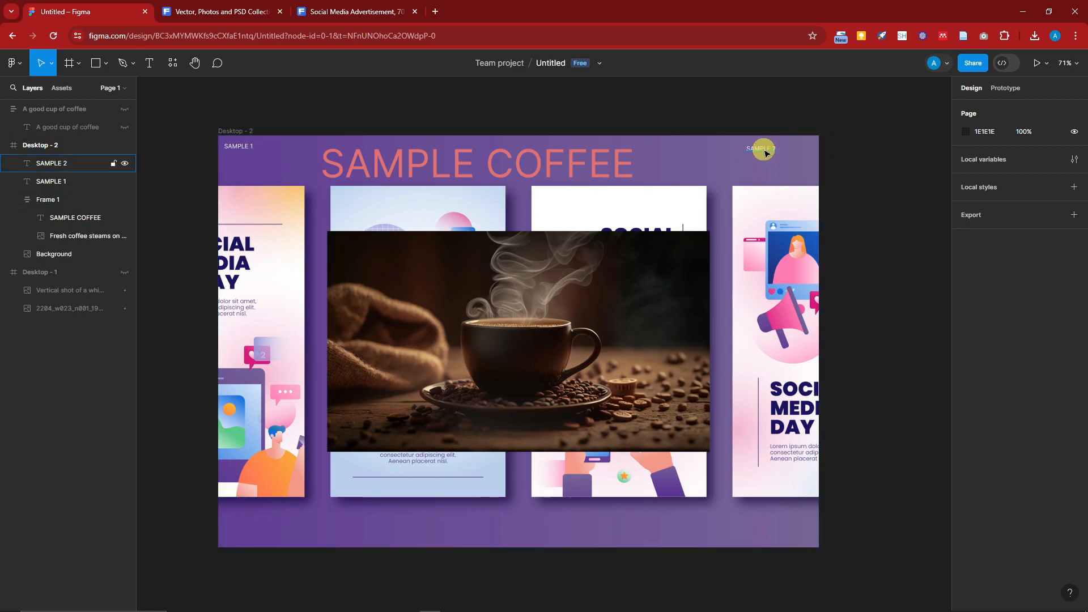
Set the vertical constraint of the SAMPLE 1 text to Center.
click(242, 144)
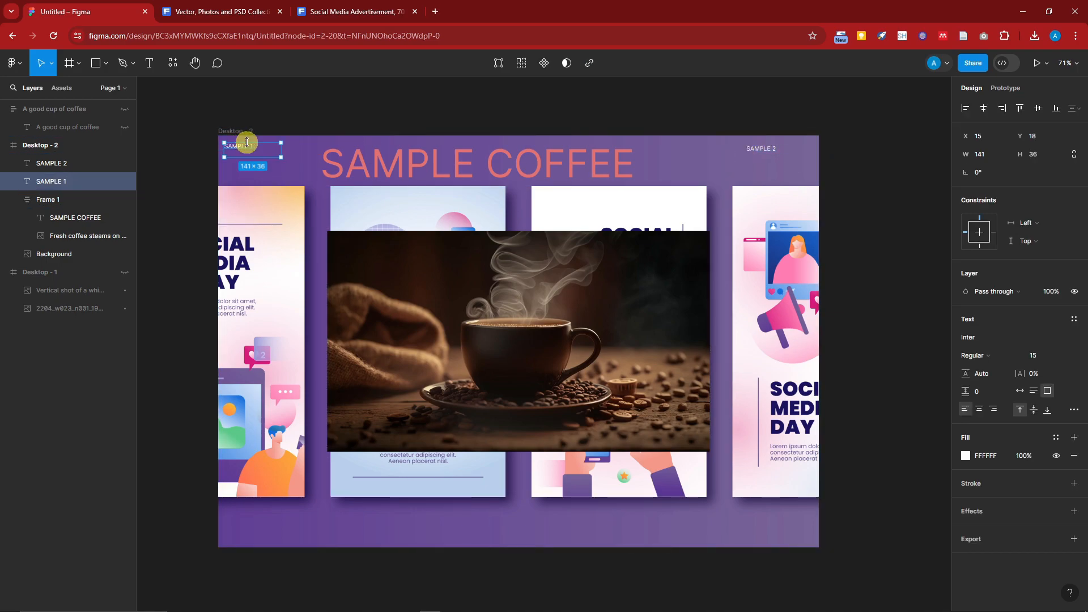
click(1037, 242)
click(1040, 284)
Set the SAMPLE 2 text's constraints to Right horizontally and Center vertically.
click(773, 154)
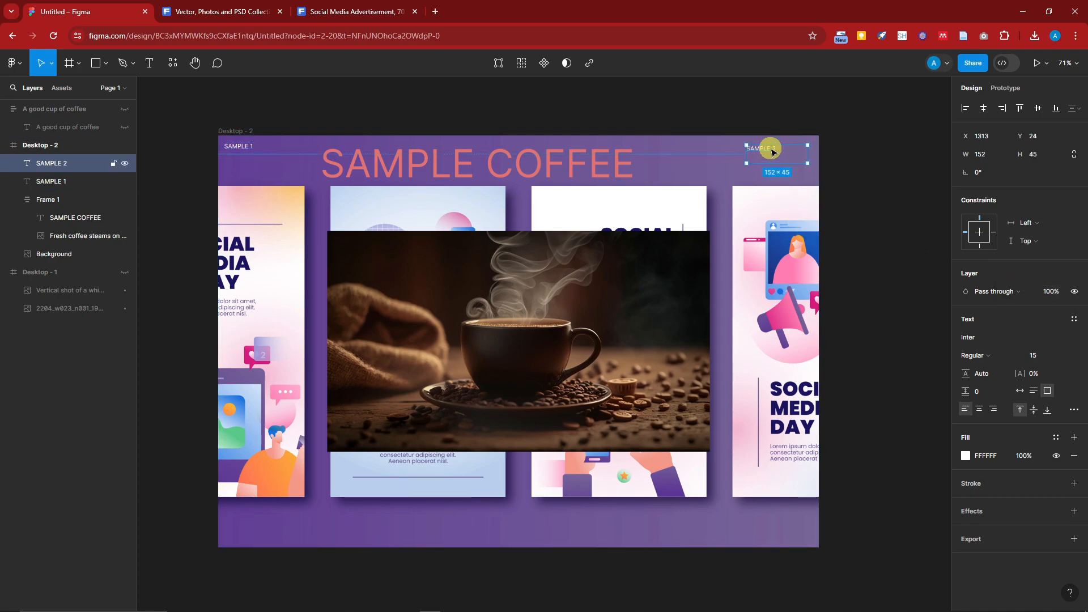
click(1028, 223)
click(1031, 242)
click(1032, 242)
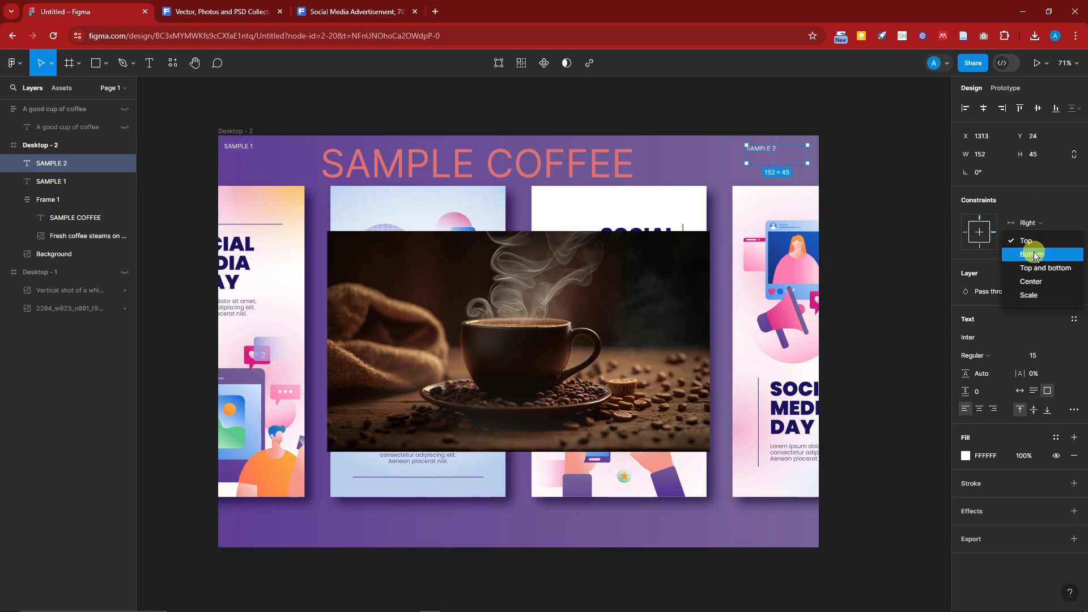
Resize the Desktop - 2 frame slightly wider to test the constraints of SAMPLE 1 and SAMPLE 2.
click(844, 297)
drag(818, 309, 804, 284)
click(804, 284)
Add a SAMPLE3 text in Inter Regular 15 and place it just right of SAMPLE 2 in the Desktop - 2 frame.
click(149, 63)
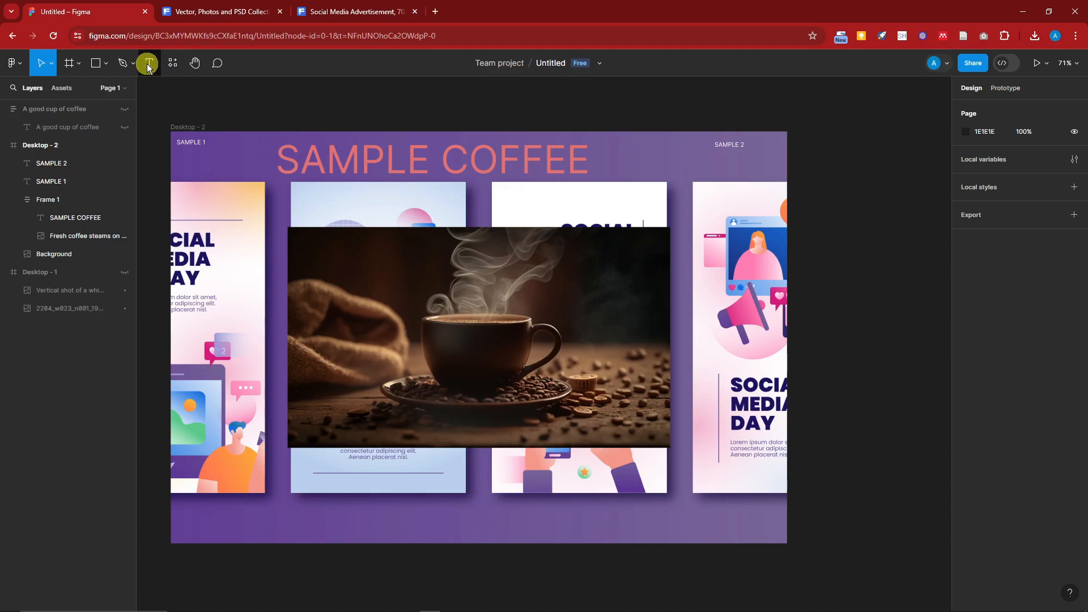
click(687, 145)
click(698, 145)
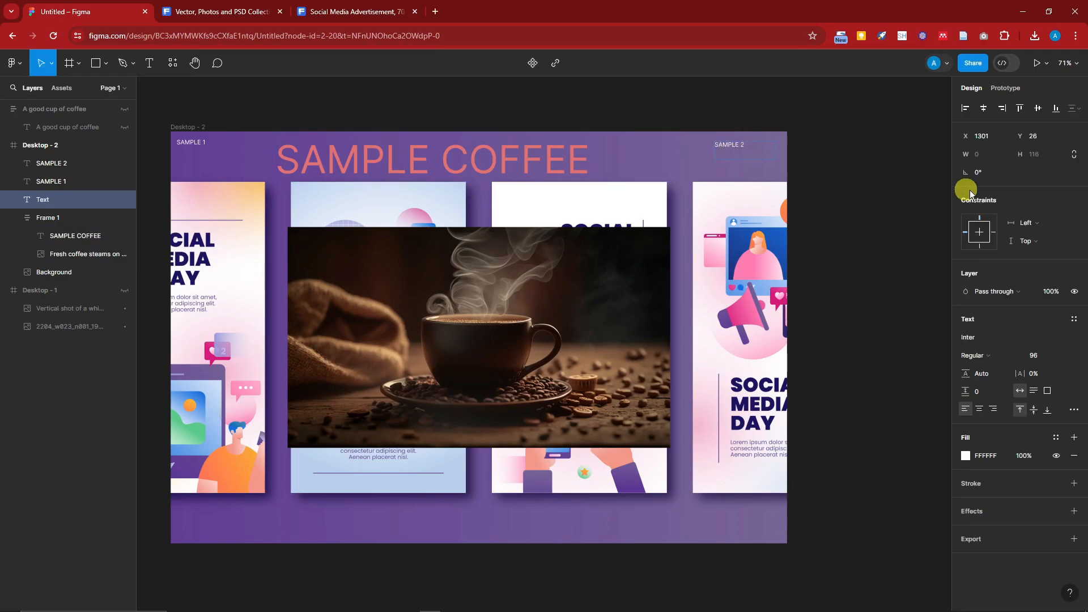
click(1047, 354)
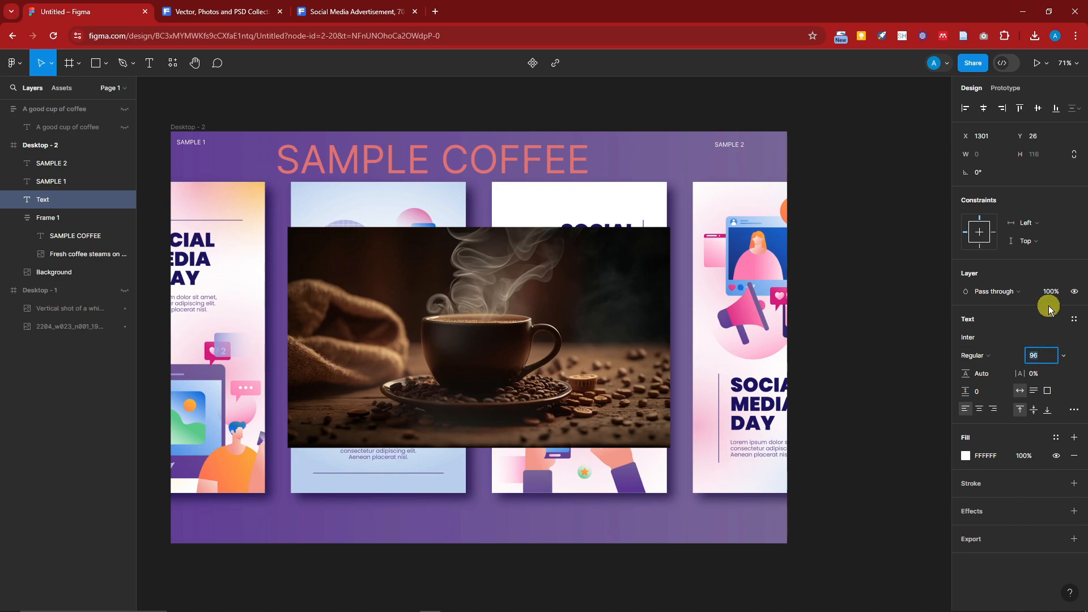
text(15)
key(Return)
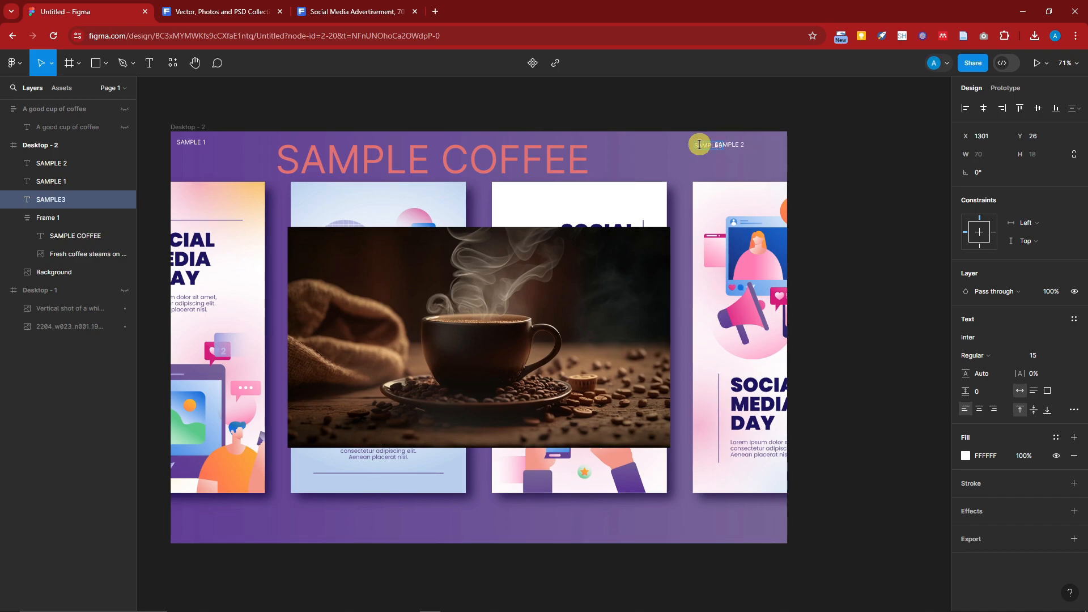
drag(692, 145, 771, 148)
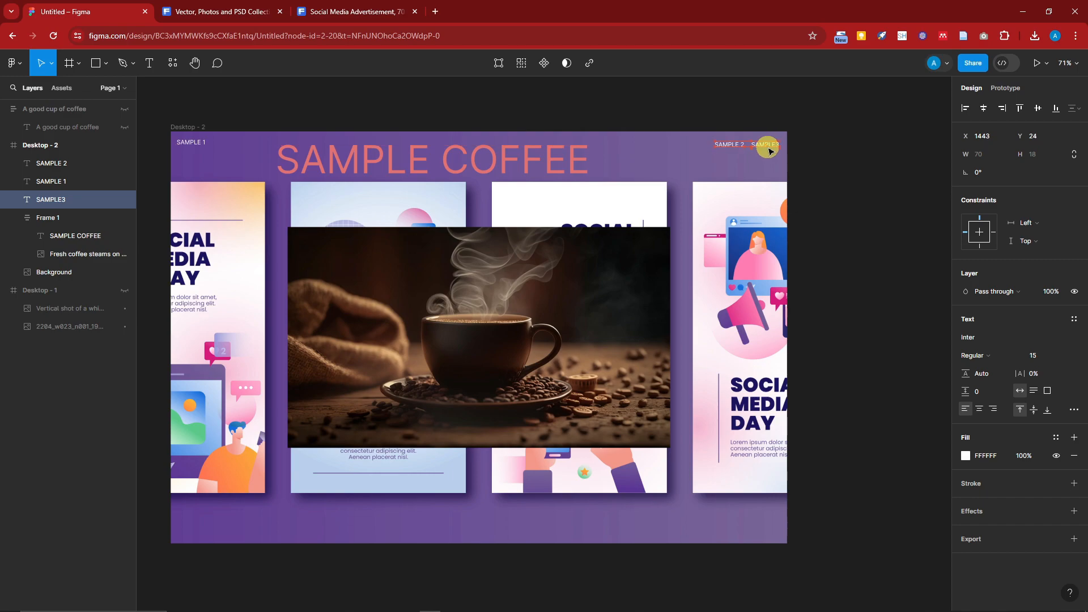
click(840, 146)
Delete the SAMPLE3 text beside SAMPLE 2.
click(761, 146)
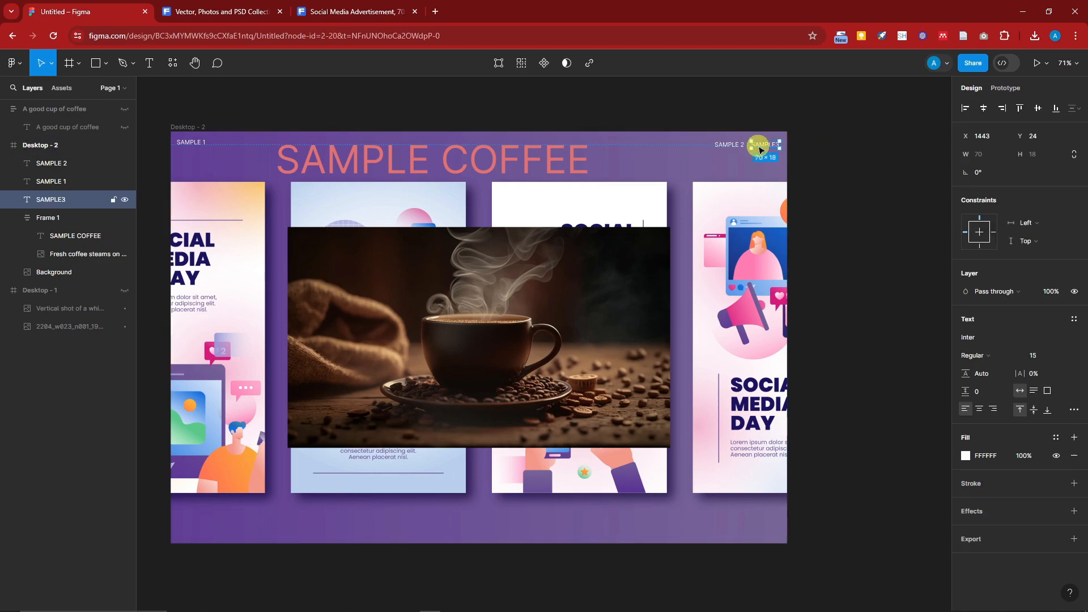
click(724, 139)
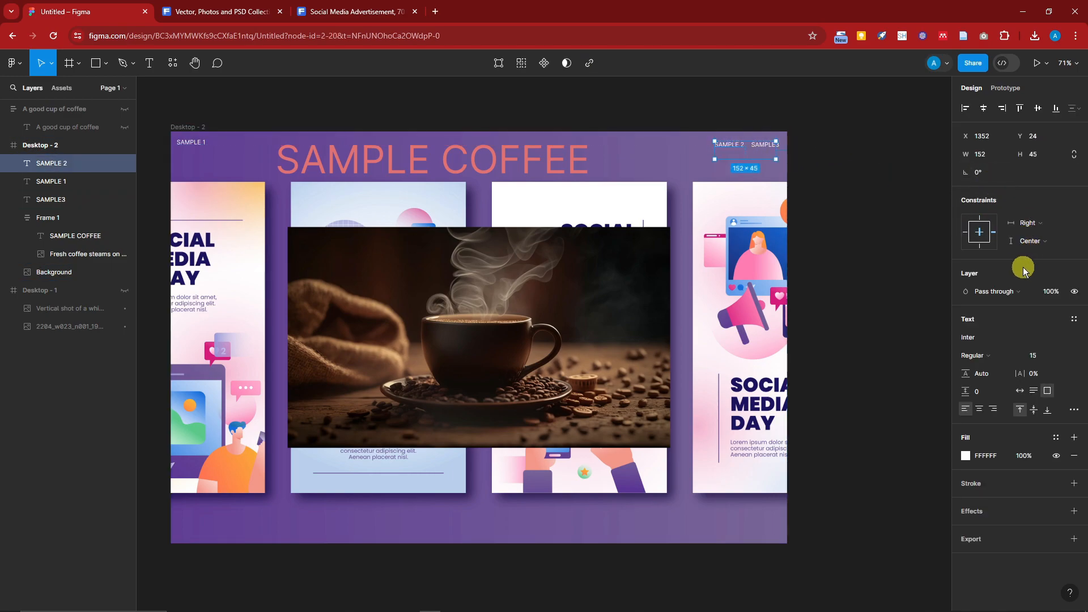
click(831, 227)
click(767, 144)
key(Delete)
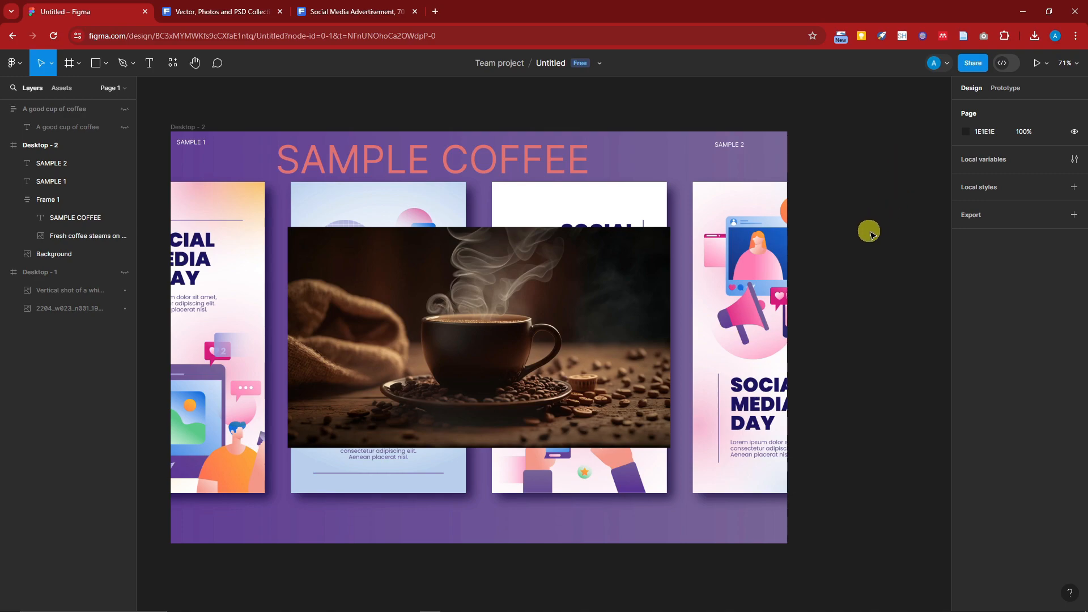
Narrow the Desktop - 2 frame from its right edge to check how both labels and the coffee group adapt.
drag(786, 265, 758, 286)
click(818, 240)
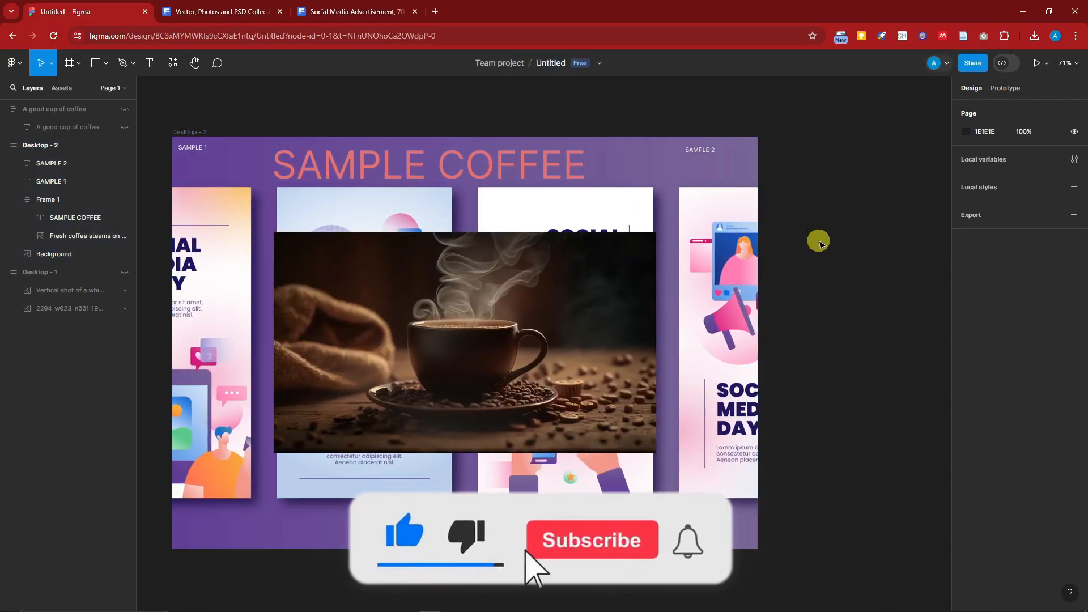